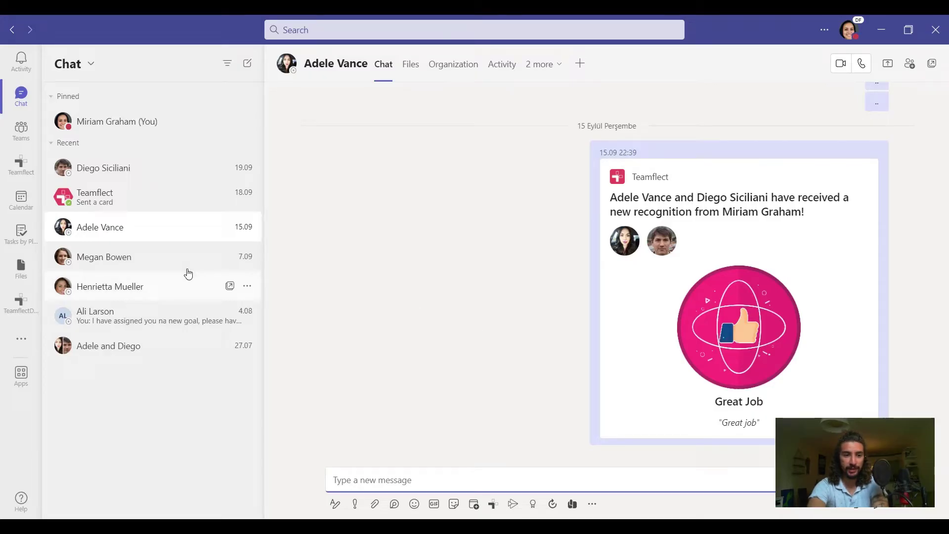
# Step: Open the Weekly Team Meeting Demo's full details page from the Calendar
pyautogui.click(21, 203)
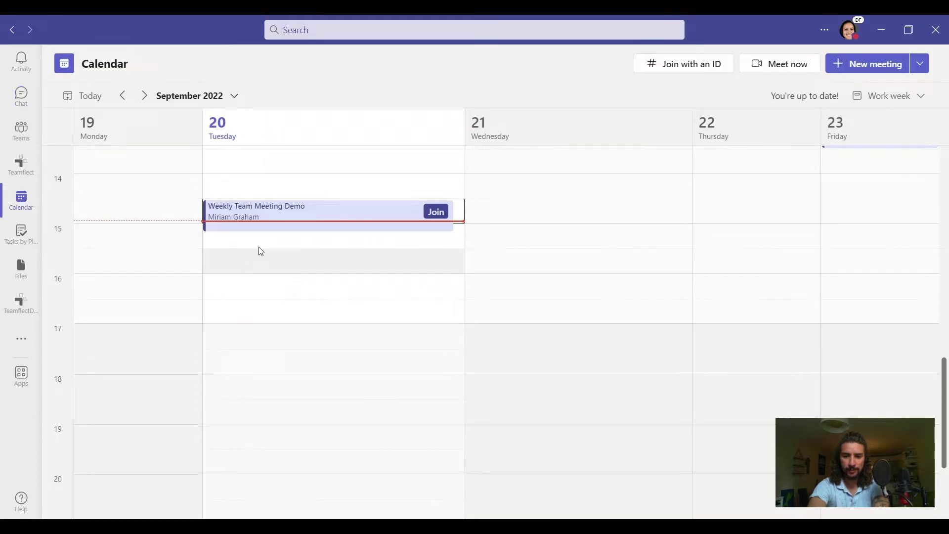
pyautogui.click(328, 215)
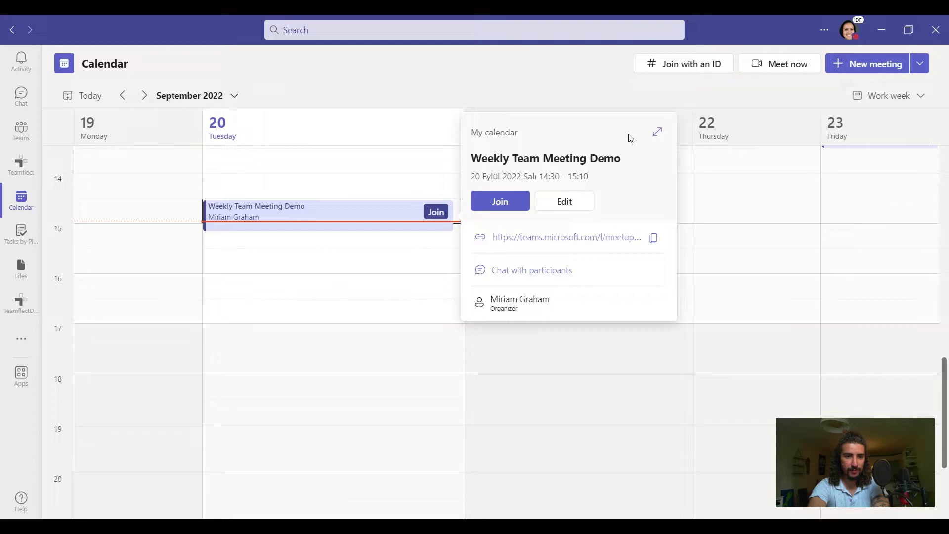
pyautogui.click(656, 132)
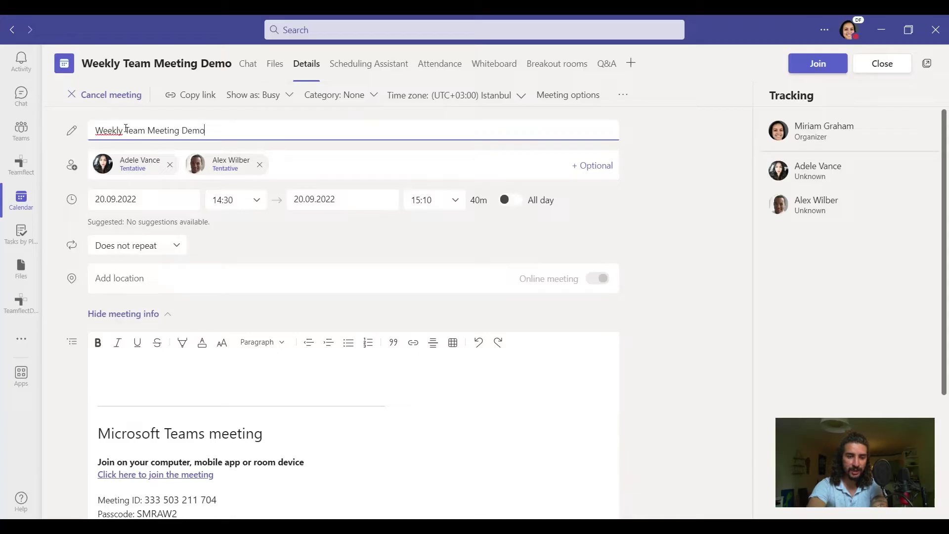
# Step: Check the meeting's repeat options and leave it set to Does not repeat
pyautogui.scroll(-2, 223, 184)
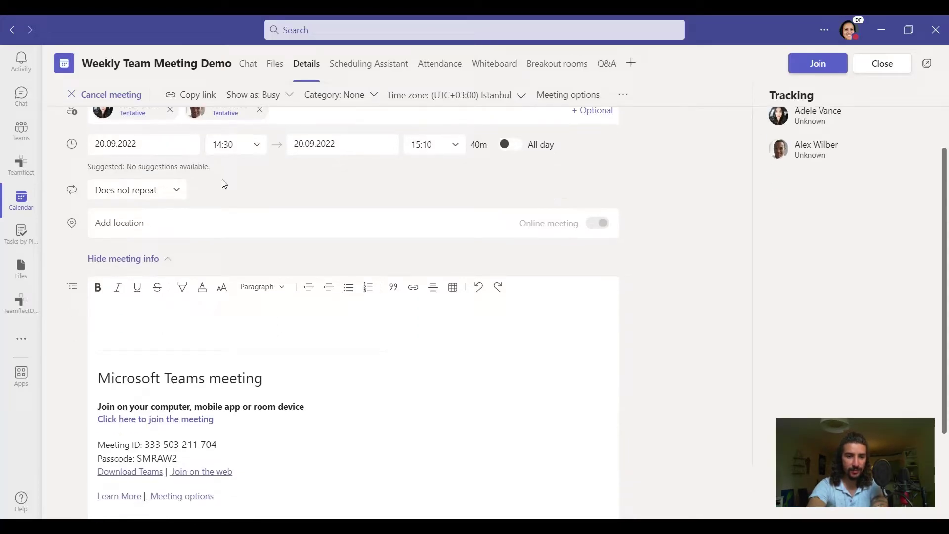
pyautogui.scroll(1, 162, 182)
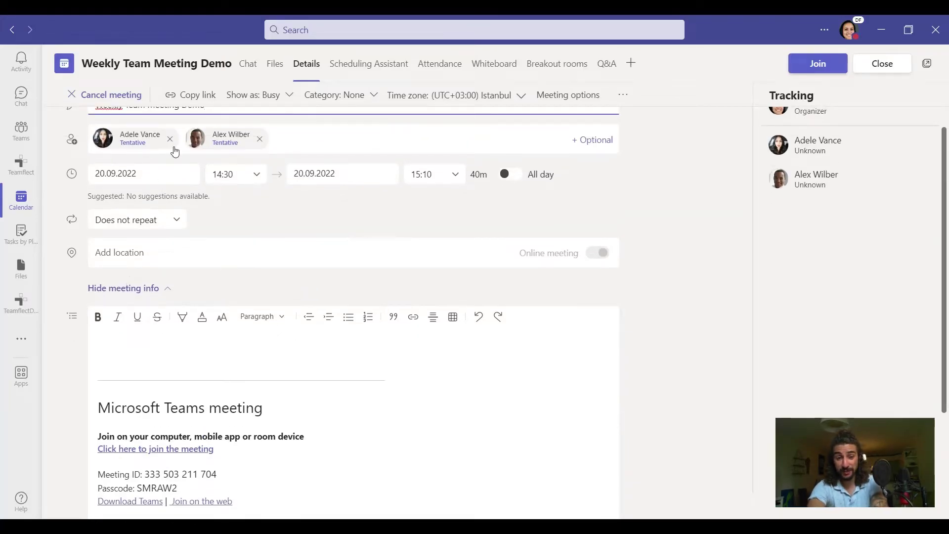
pyautogui.scroll(-1, 143, 198)
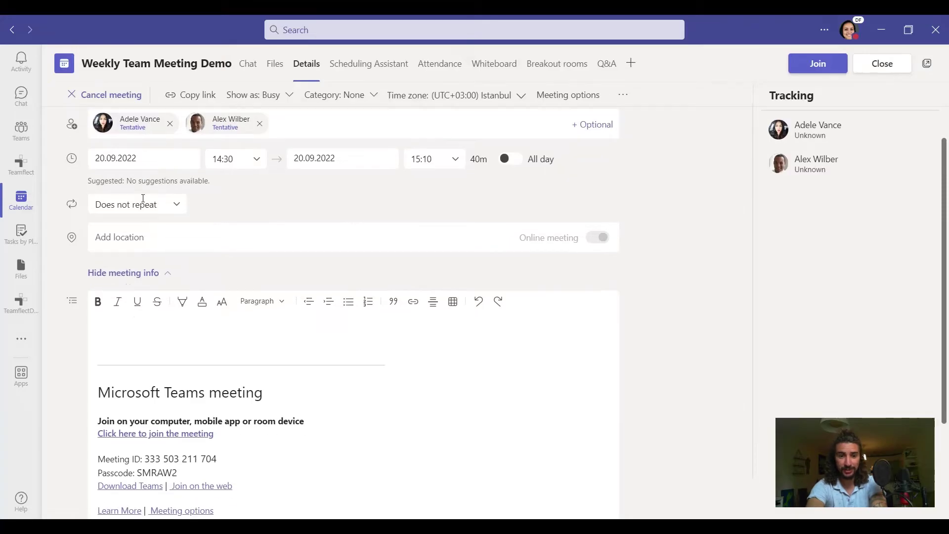
pyautogui.click(174, 202)
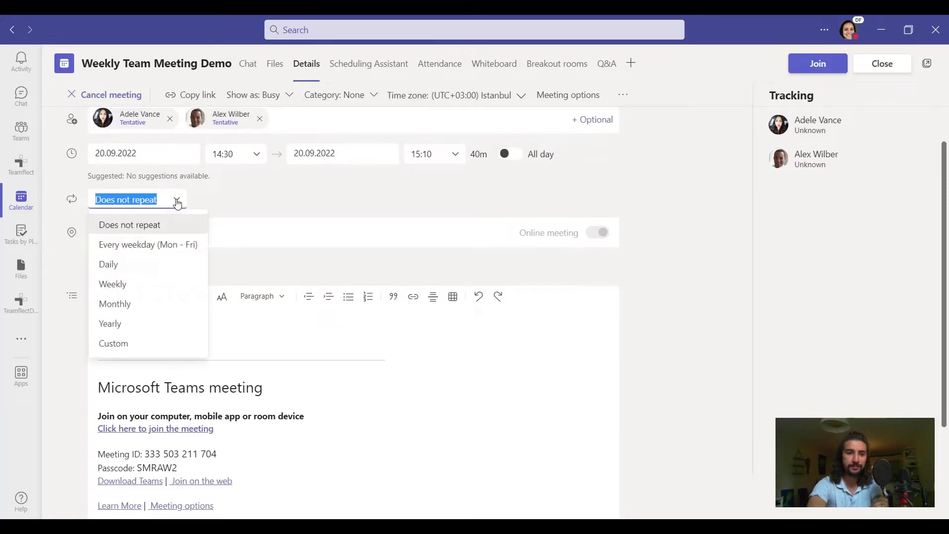
pyautogui.click(177, 201)
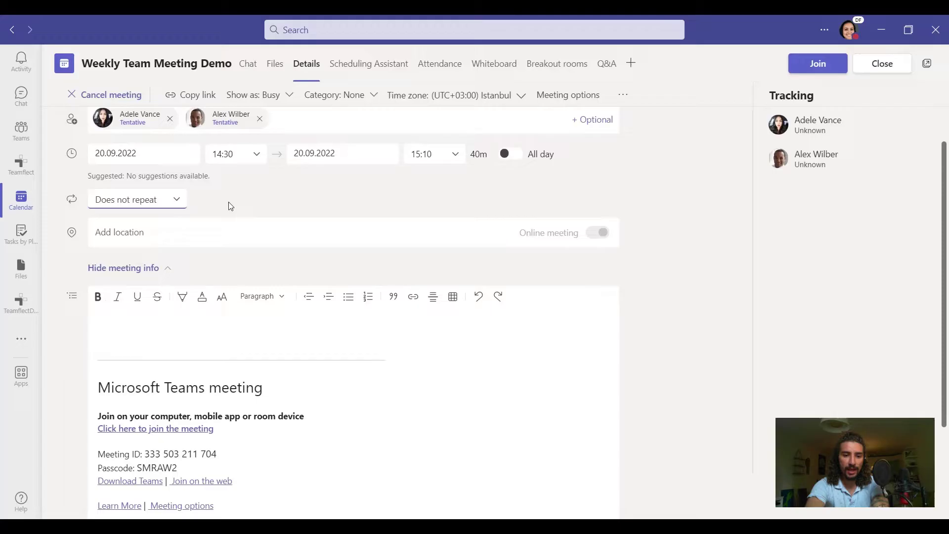
pyautogui.scroll(-5, 238, 208)
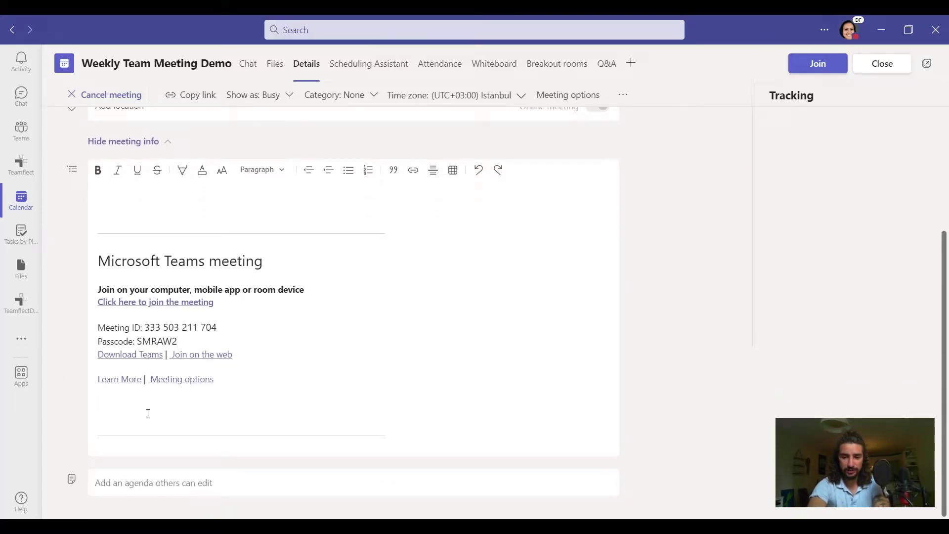
# Step: Start the shared agenda and change its heading to Agenda 20.09.22
pyautogui.click(123, 482)
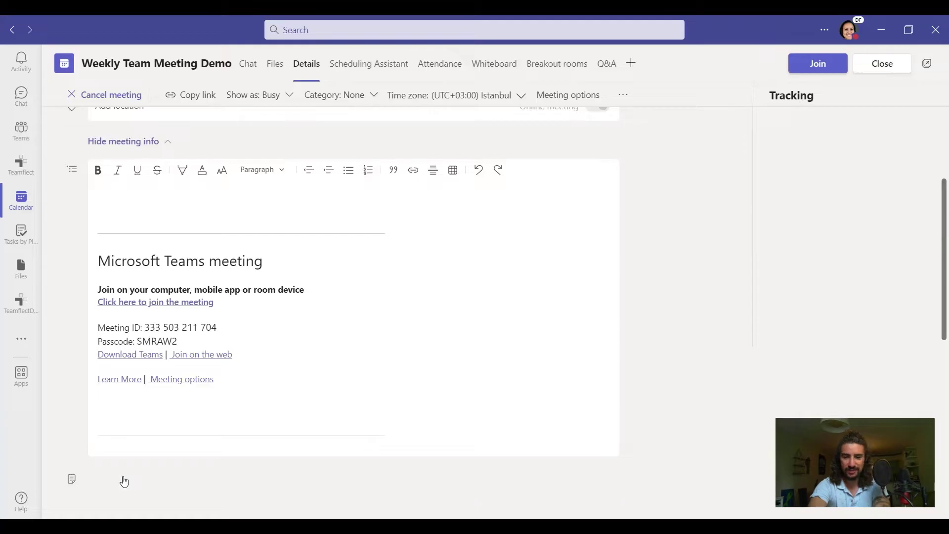
pyautogui.scroll(-5, 249, 463)
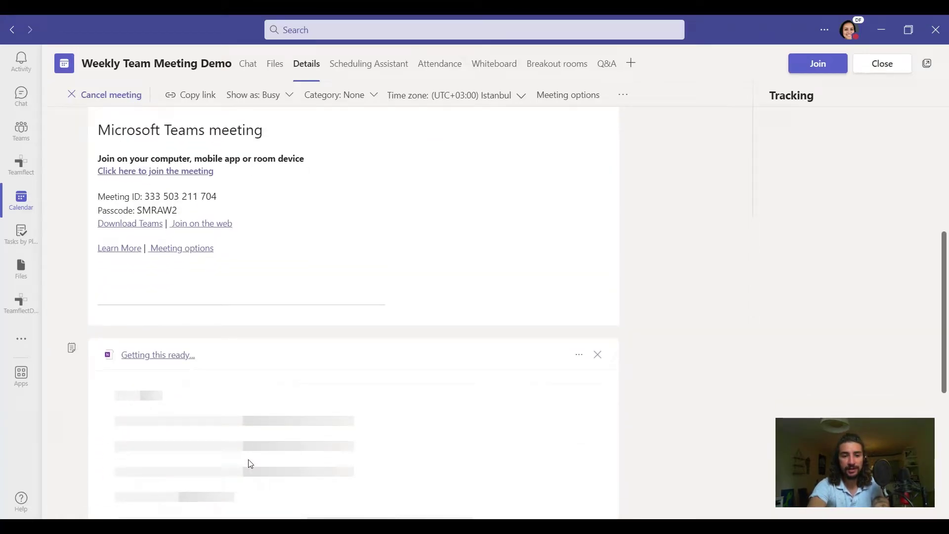
pyautogui.scroll(-5, 250, 463)
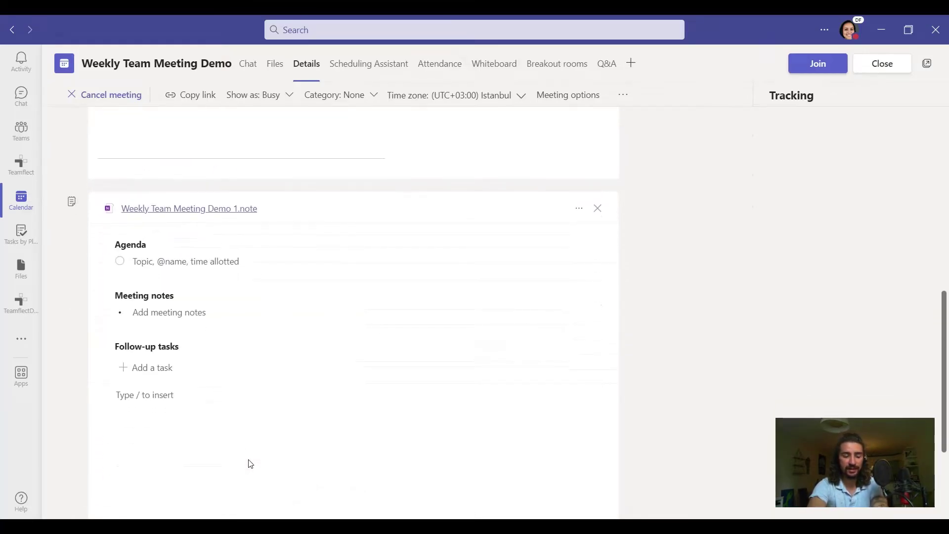
pyautogui.click(157, 244)
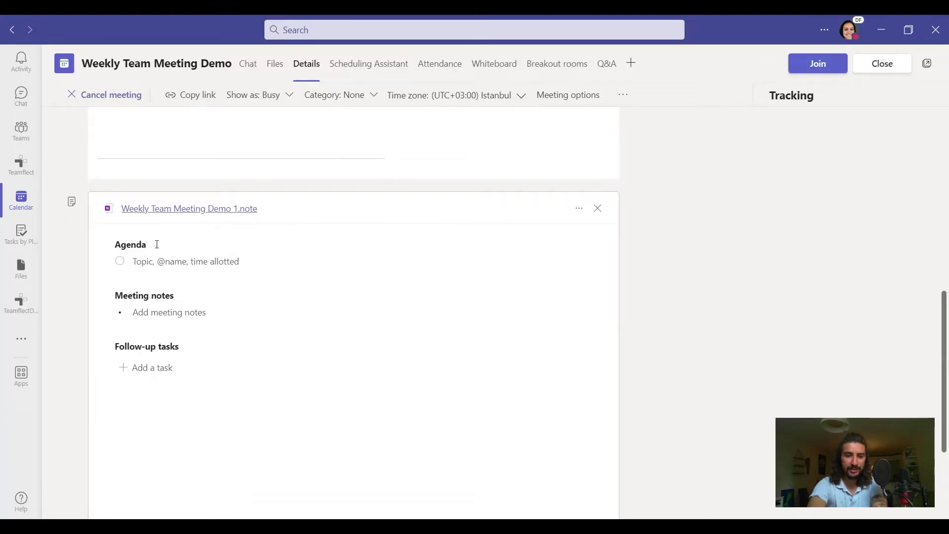
pyautogui.write('0.09.22')
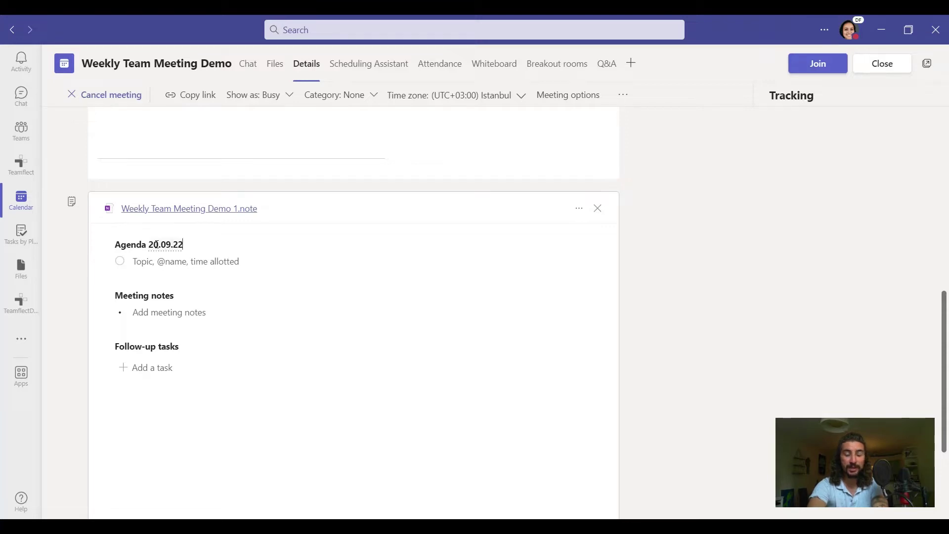
# Step: Add agenda items Item1 and Item2, and the meeting note Note 1
pyautogui.click(149, 263)
pyautogui.write('Item 1')
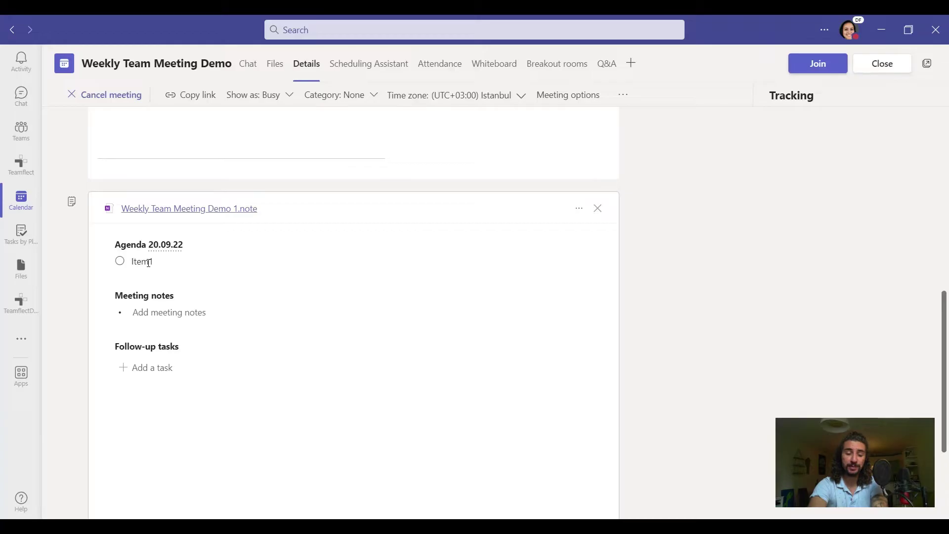
pyautogui.press('Return')
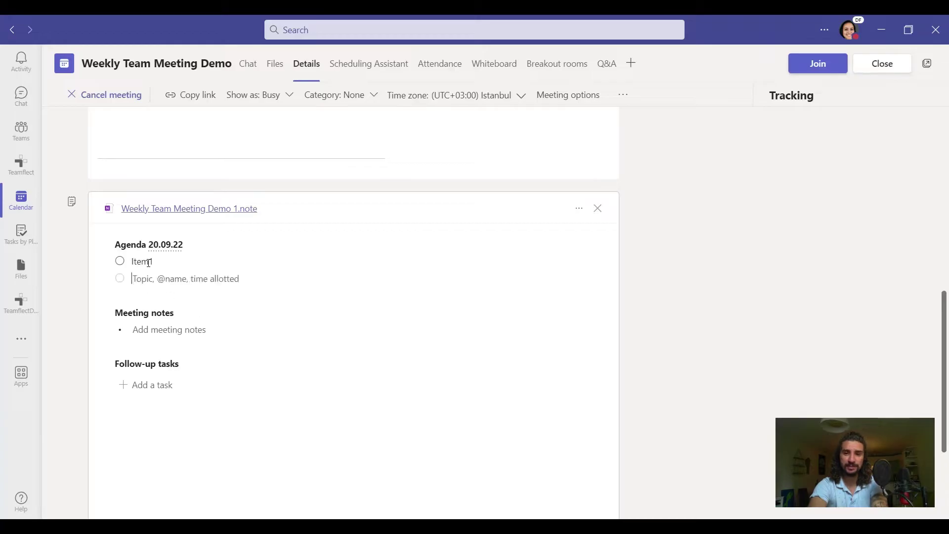
pyautogui.write('Item2')
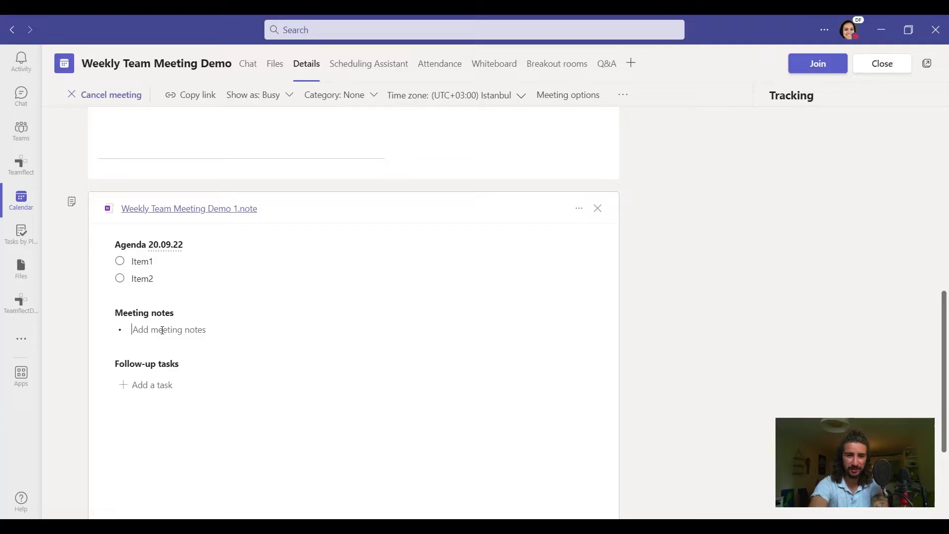
pyautogui.write('Note 1')
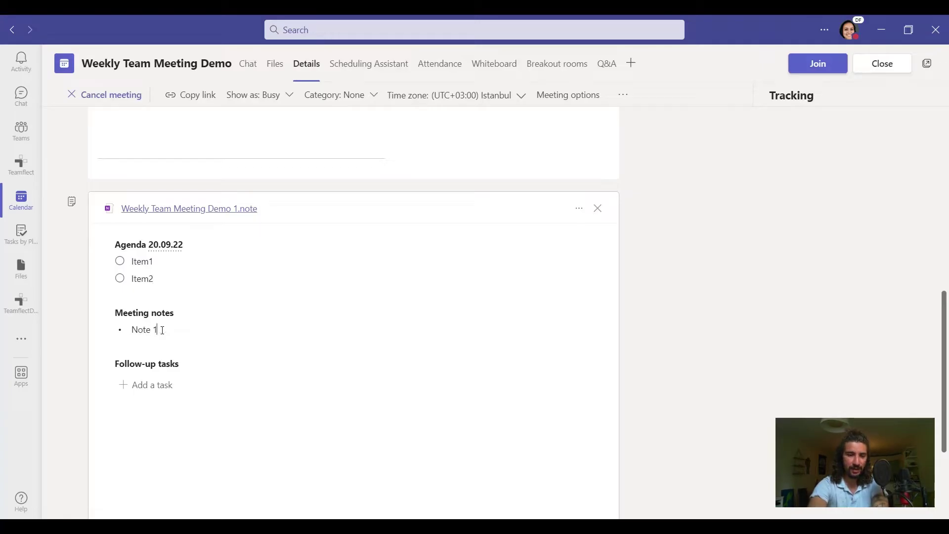
pyautogui.scroll(-1, 163, 330)
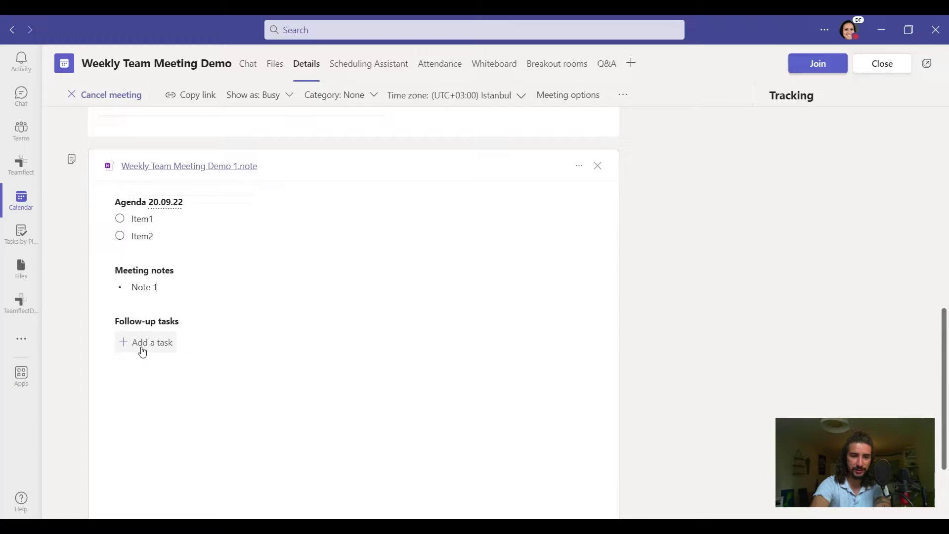
# Step: Add the follow-up task 'Bring 3 new customer' and assign it to a suggested colleague
pyautogui.click(144, 348)
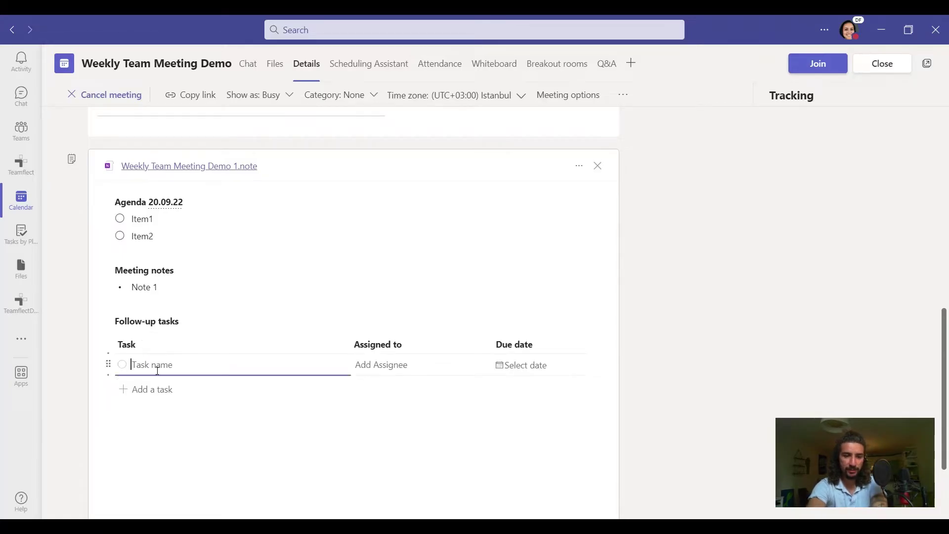
pyautogui.write('Bring 3 new customer')
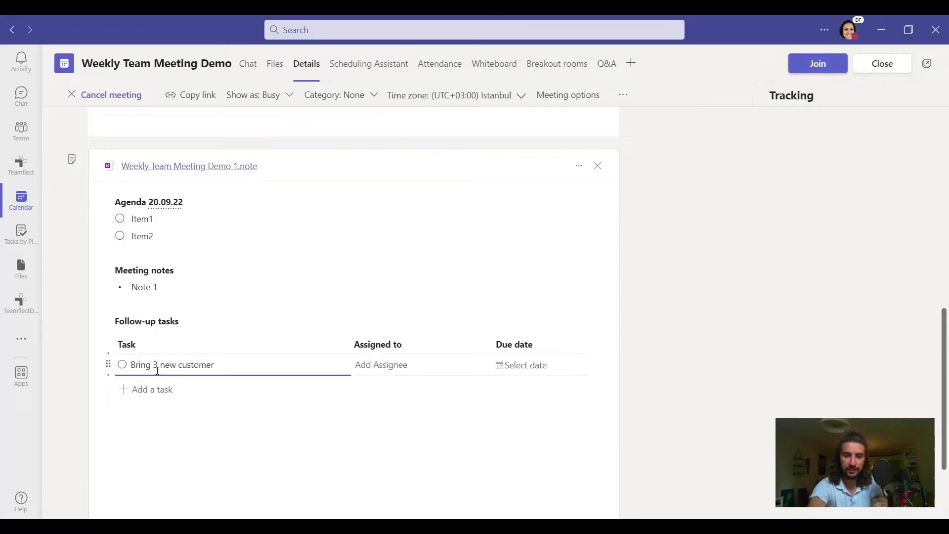
pyautogui.click(379, 365)
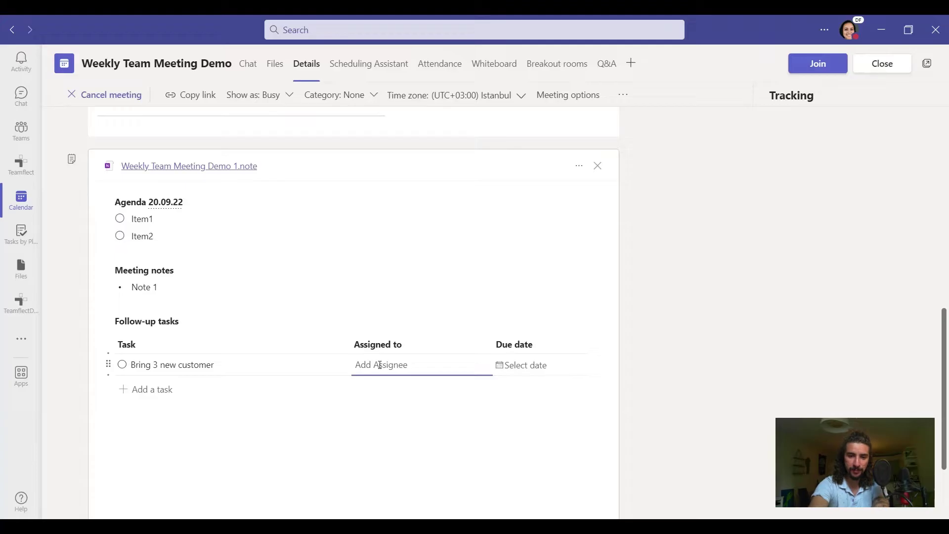
pyautogui.write('@ade')
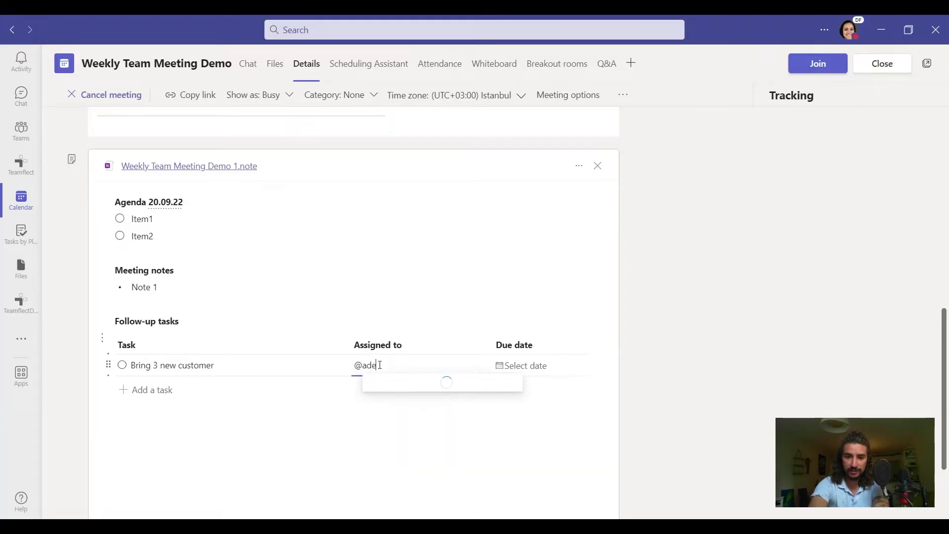
pyautogui.click(407, 390)
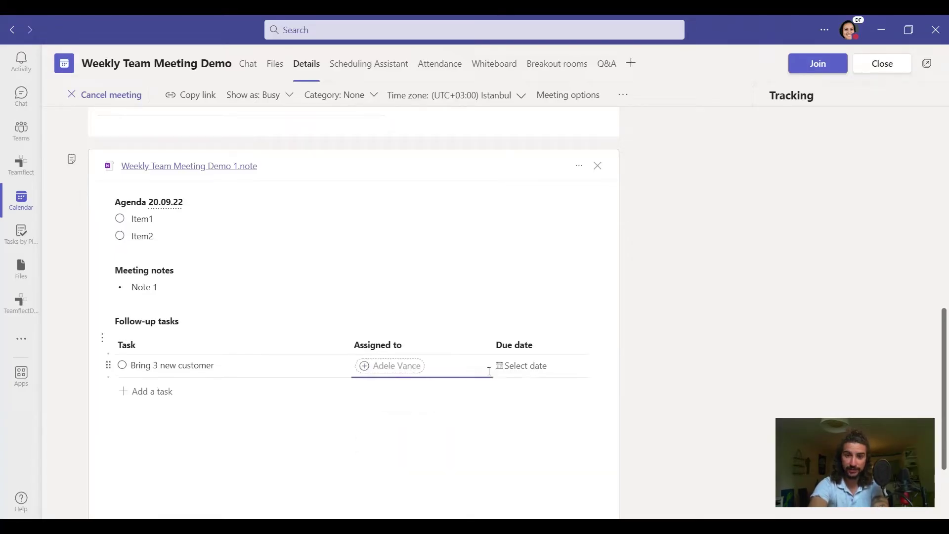
# Step: Set the task's due date to Thu, Sep 22
pyautogui.click(533, 372)
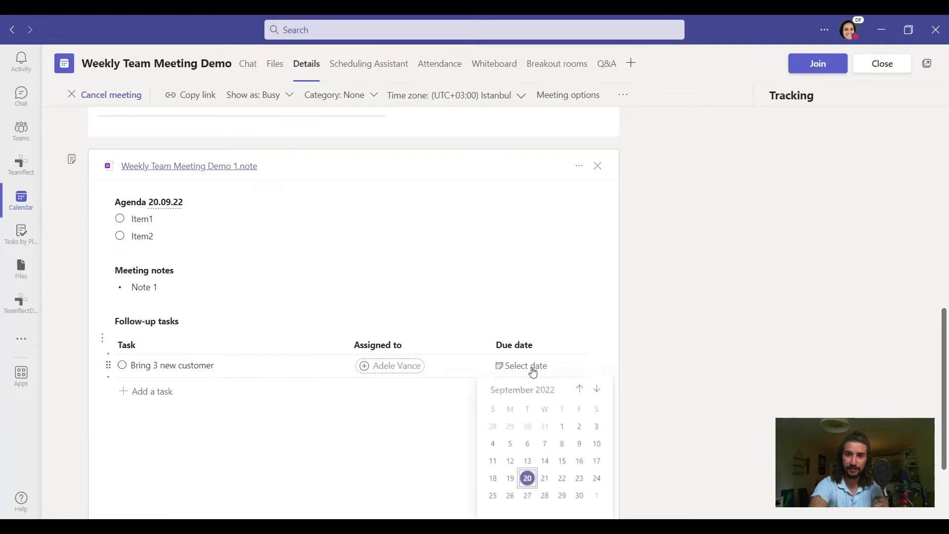
pyautogui.click(562, 479)
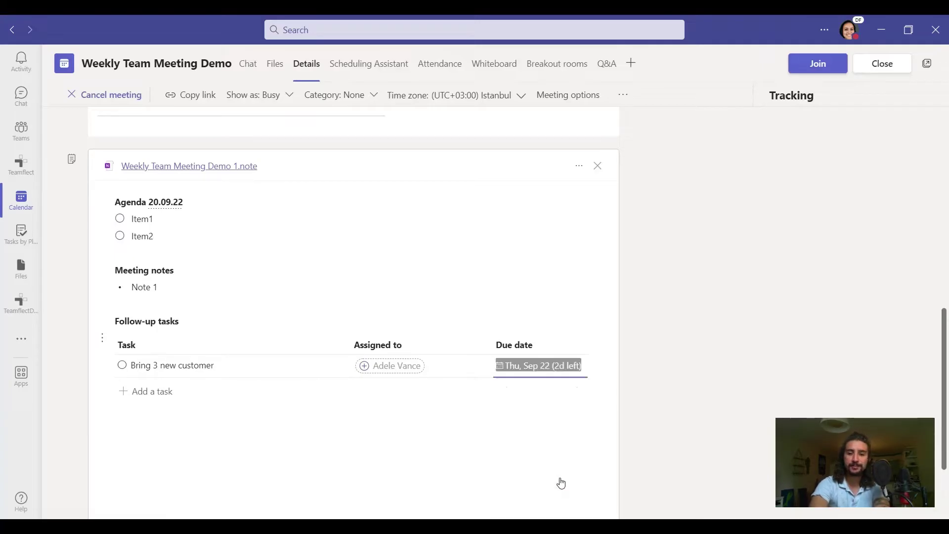
pyautogui.click(471, 427)
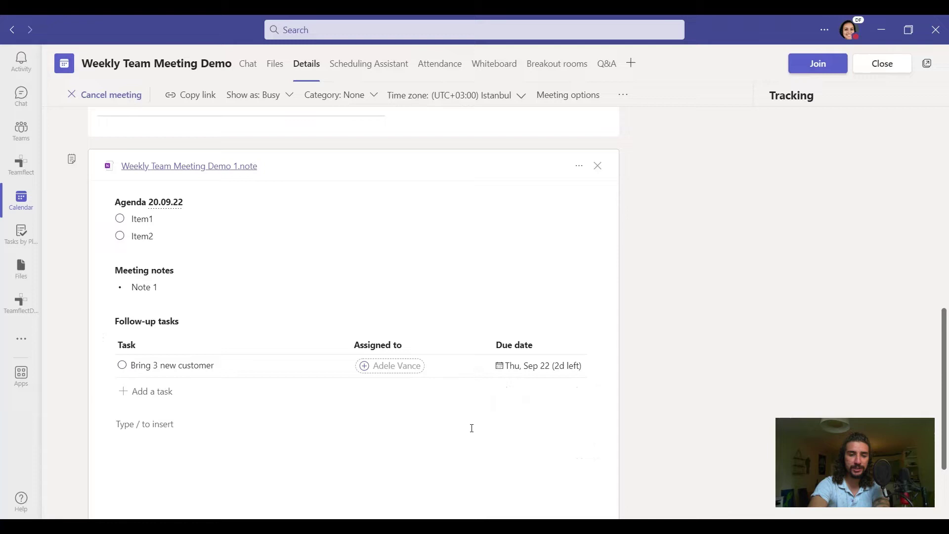
# Step: Join the Weekly Team Meeting Demo call full screen with computer audio
pyautogui.scroll(3, 471, 428)
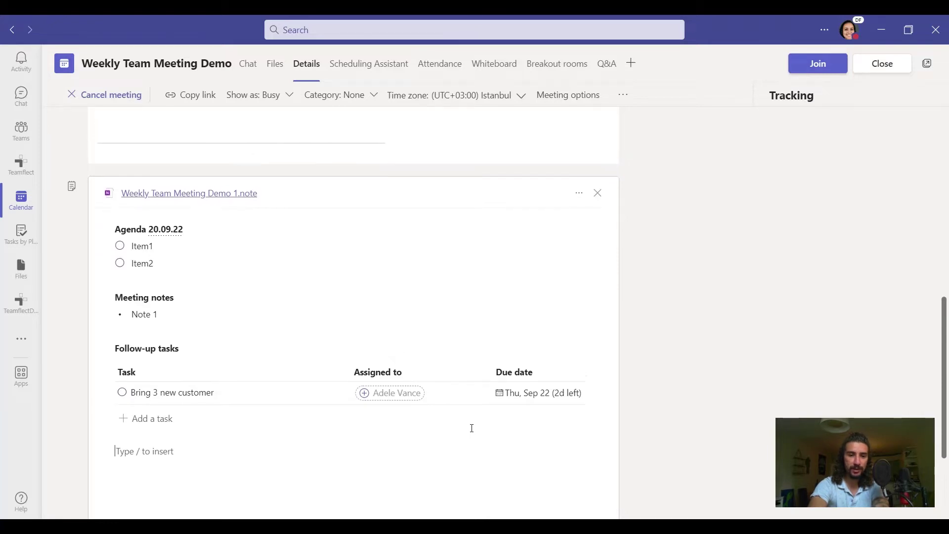
pyautogui.scroll(4, 471, 428)
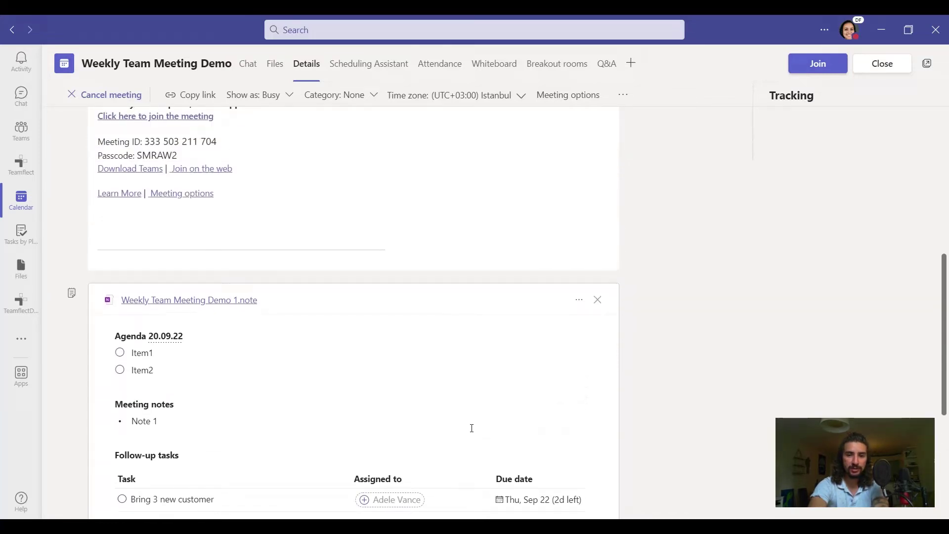
pyautogui.scroll(3, 472, 428)
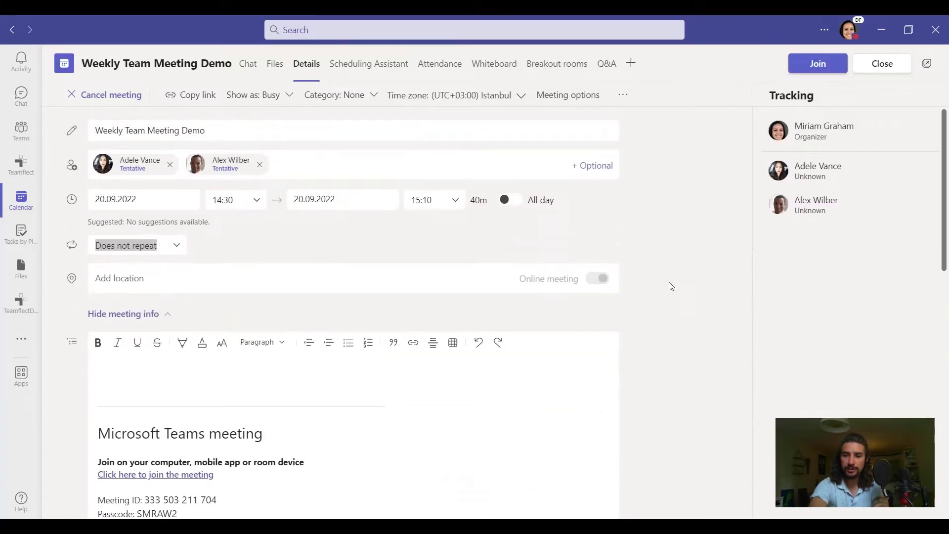
pyautogui.click(807, 69)
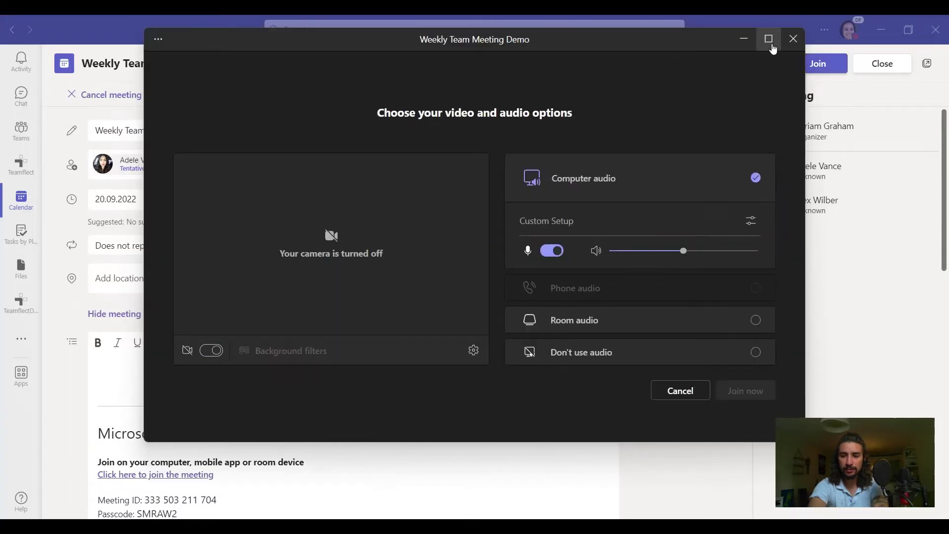
pyautogui.click(769, 37)
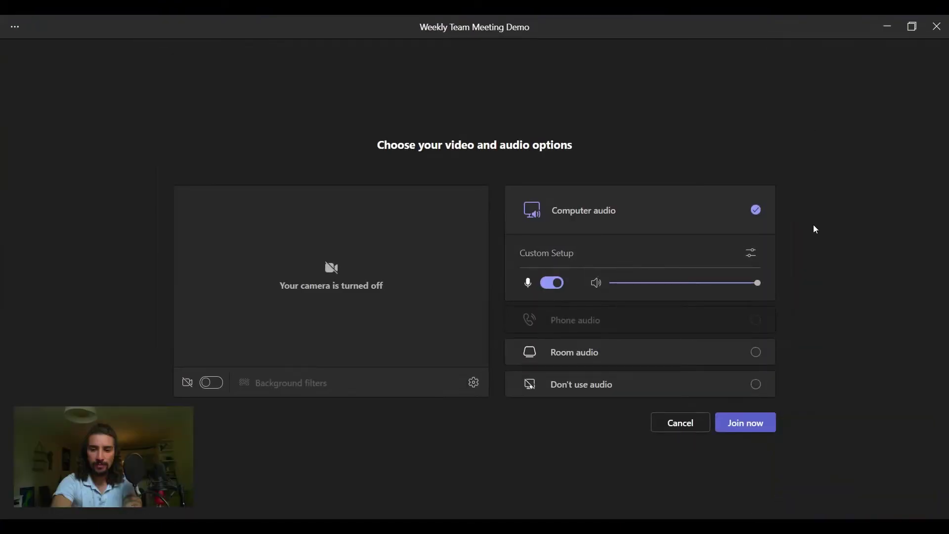
pyautogui.click(753, 426)
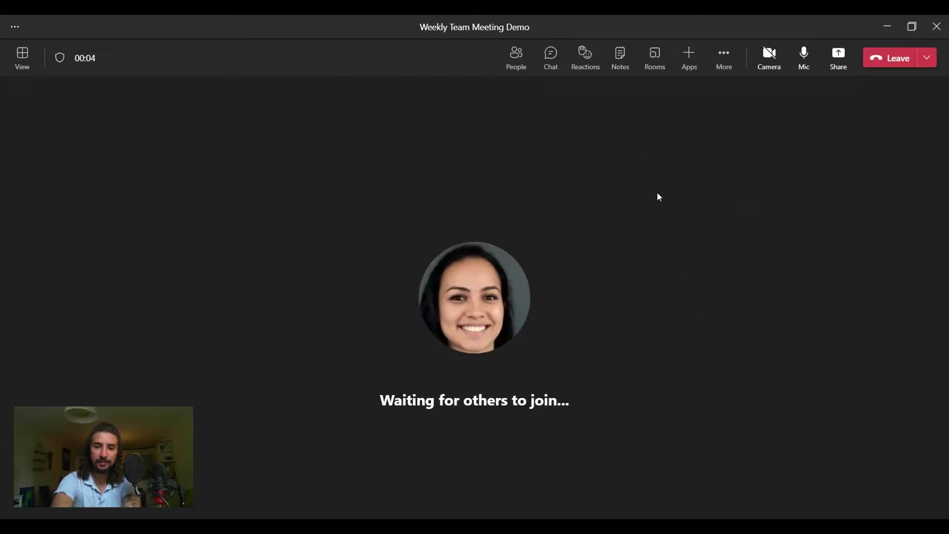
# Step: In the in-call notes, add Note 2 and Note 3 as bullets below Note 1
pyautogui.click(624, 74)
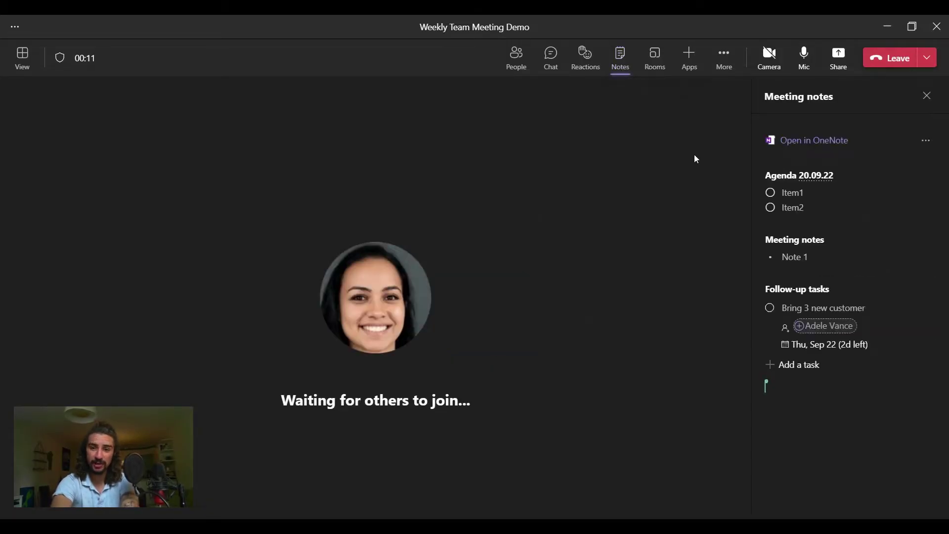
pyautogui.click(811, 256)
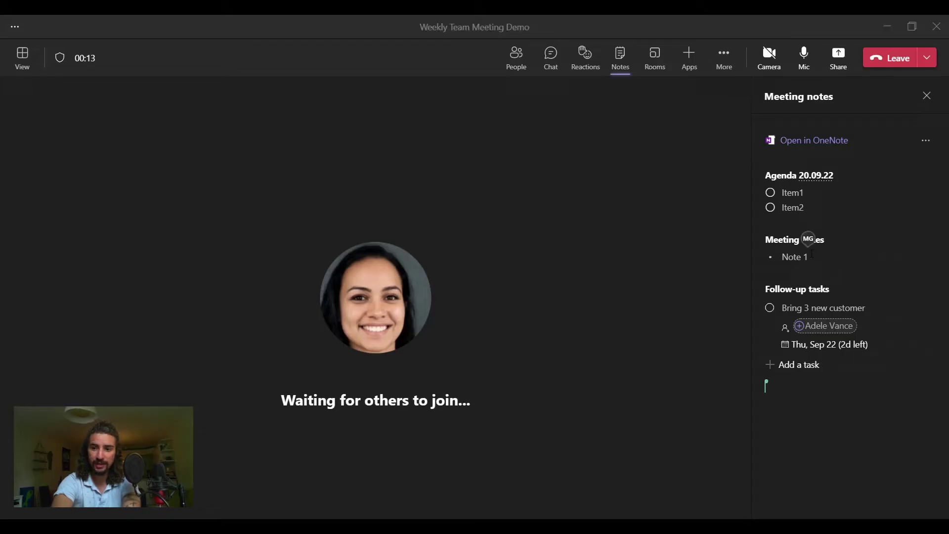
pyautogui.press('Return')
pyautogui.write('Note 2')
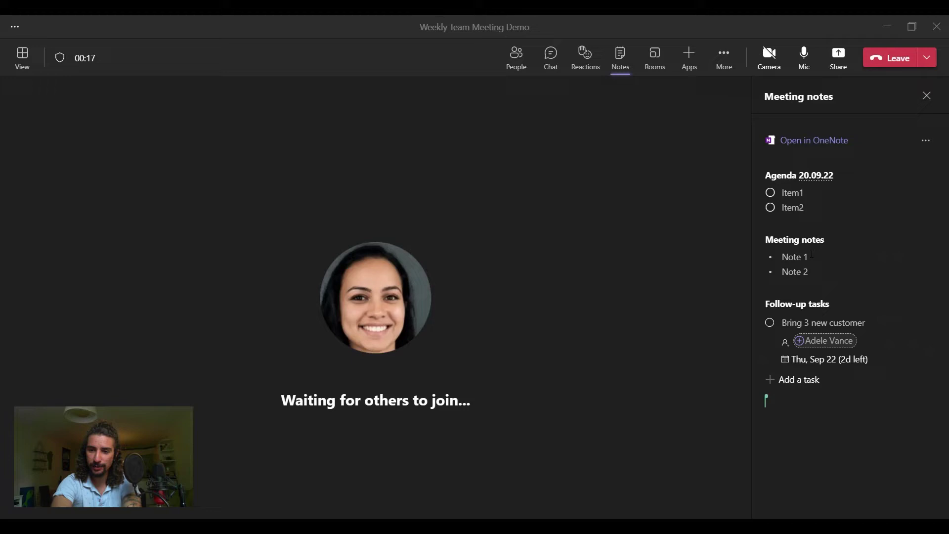
pyautogui.press('Return')
pyautogui.write('Note 3')
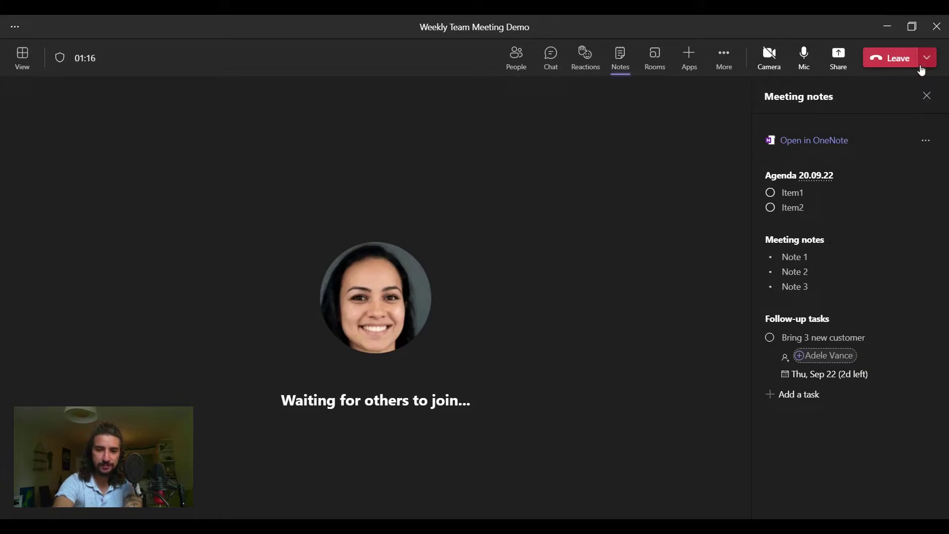
# Step: End the meeting for everyone, dismiss the call-quality prompt, and reopen its summary card
pyautogui.click(921, 68)
pyautogui.click(902, 105)
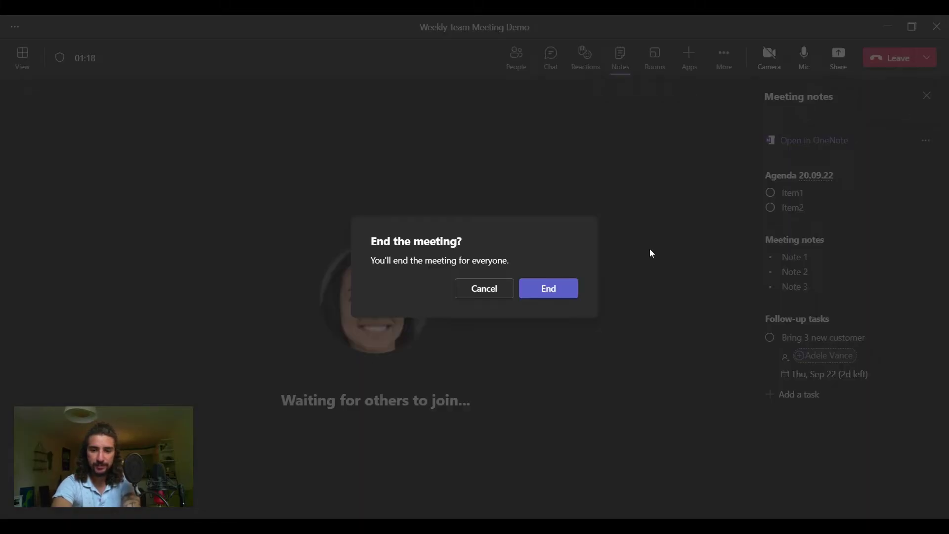
pyautogui.click(562, 289)
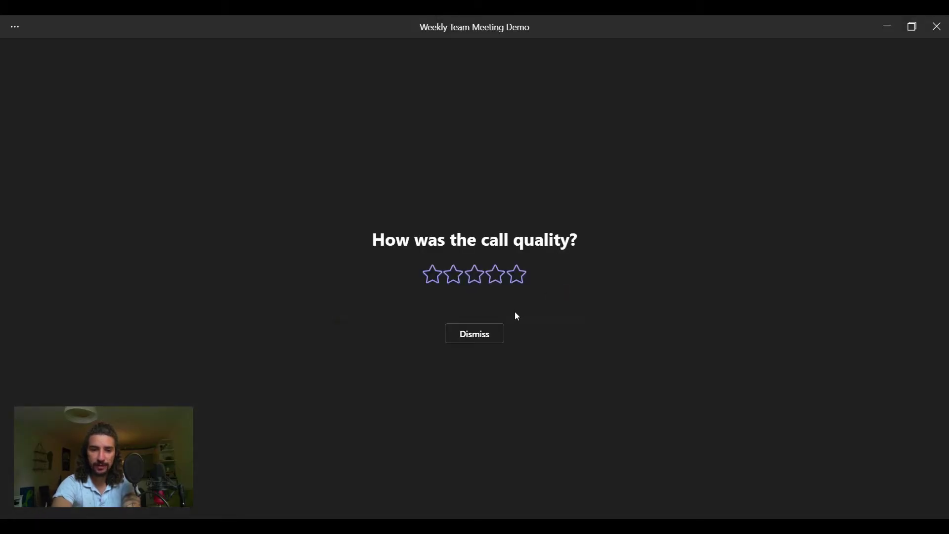
pyautogui.click(935, 30)
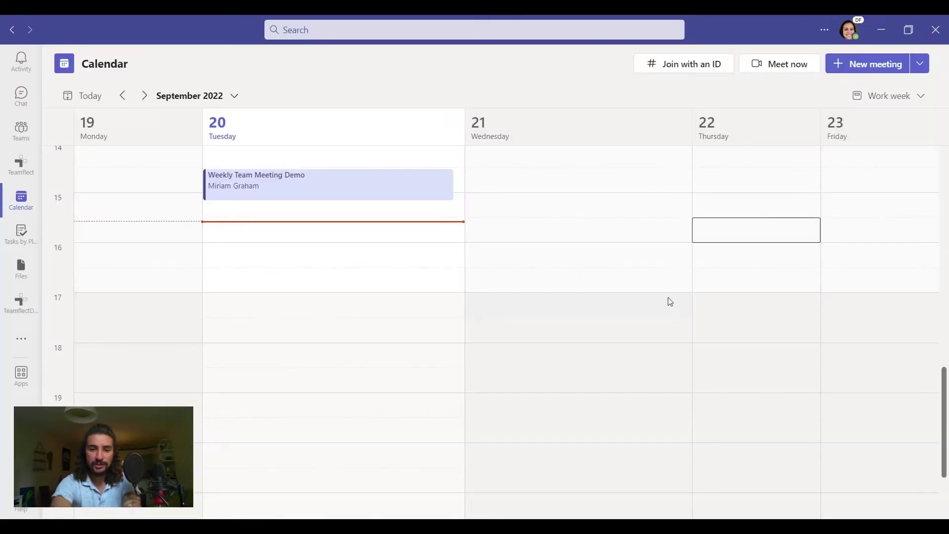
pyautogui.click(378, 187)
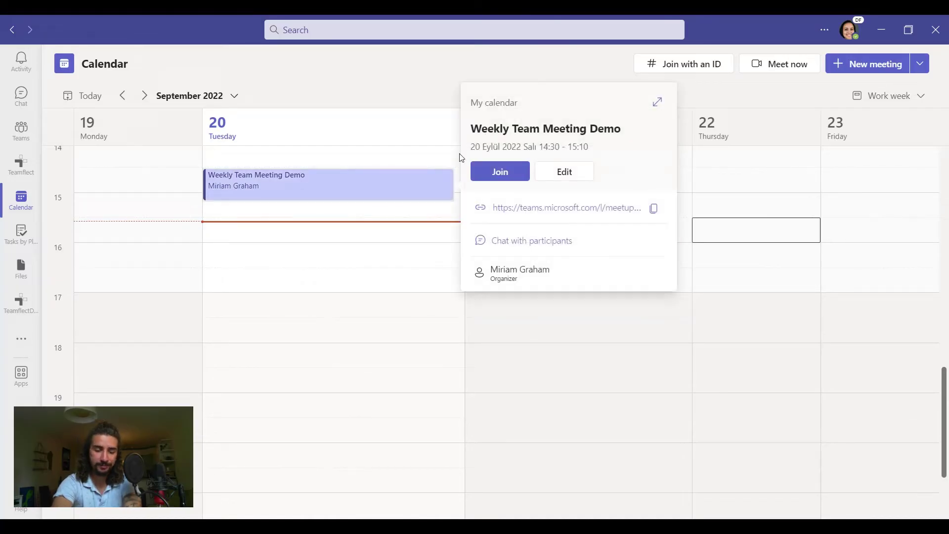
# Step: Open the meeting's details page and scroll through the saved Note 1 to Note 3 and tasks
pyautogui.click(658, 104)
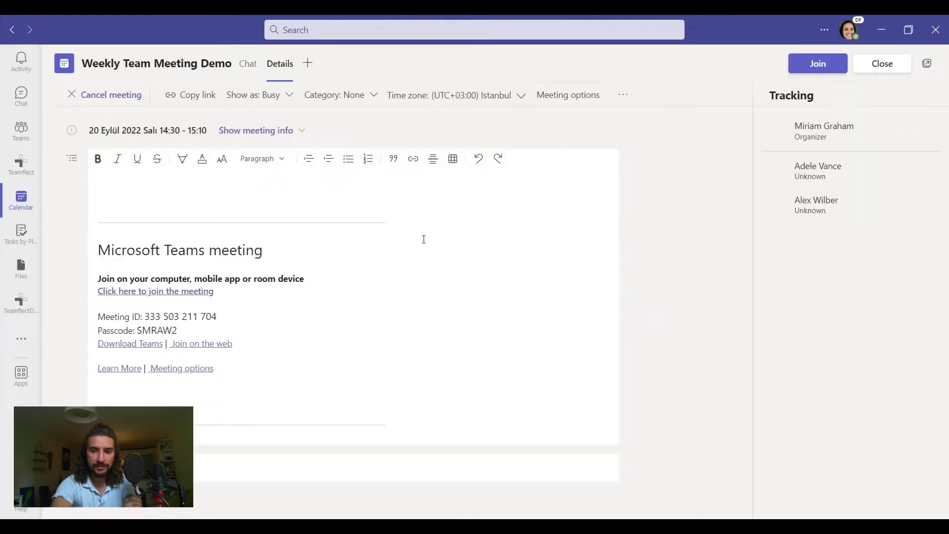
pyautogui.scroll(-3, 414, 247)
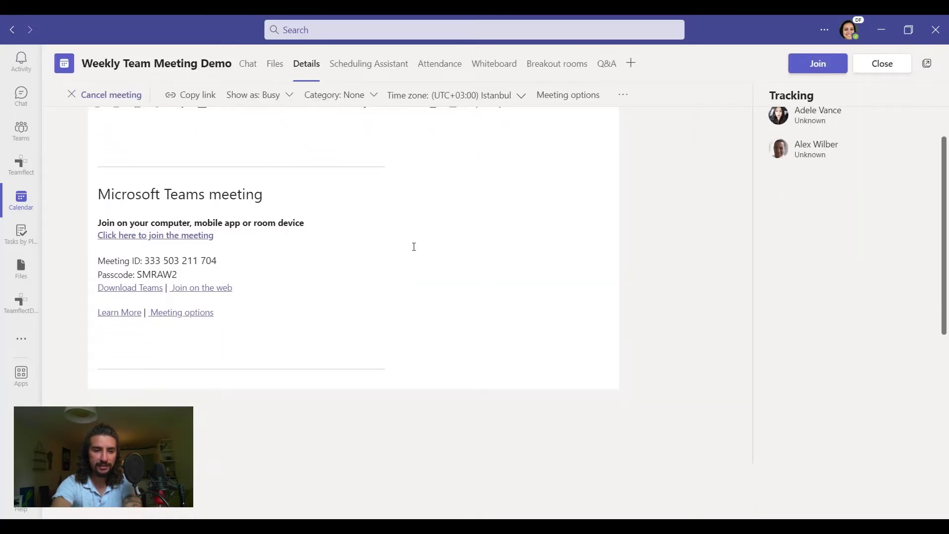
pyautogui.scroll(-3, 415, 247)
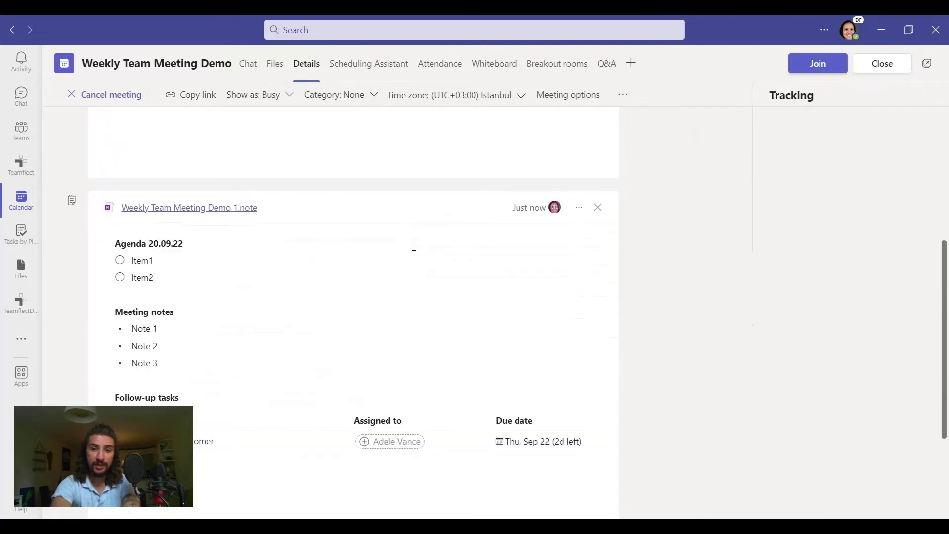
pyautogui.scroll(-1, 414, 247)
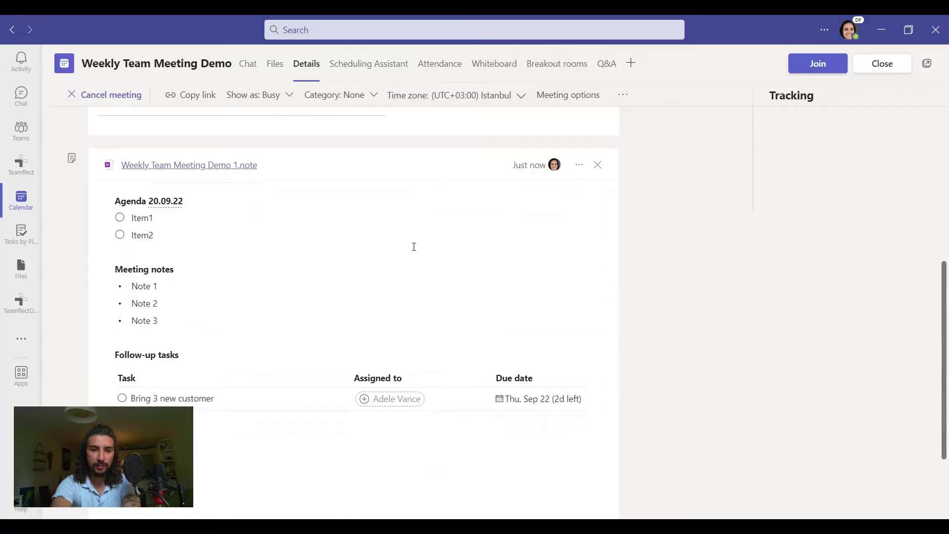
pyautogui.scroll(1, 414, 247)
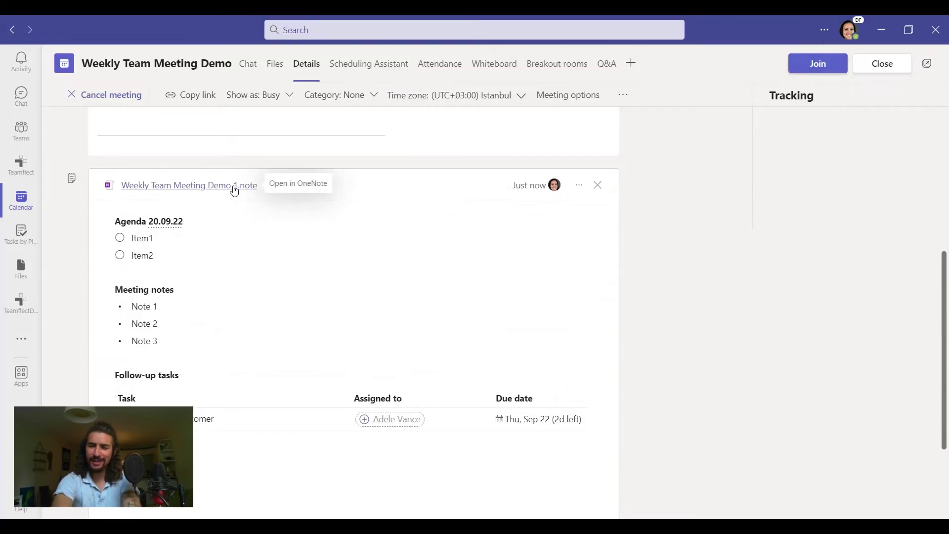
pyautogui.scroll(5, 306, 205)
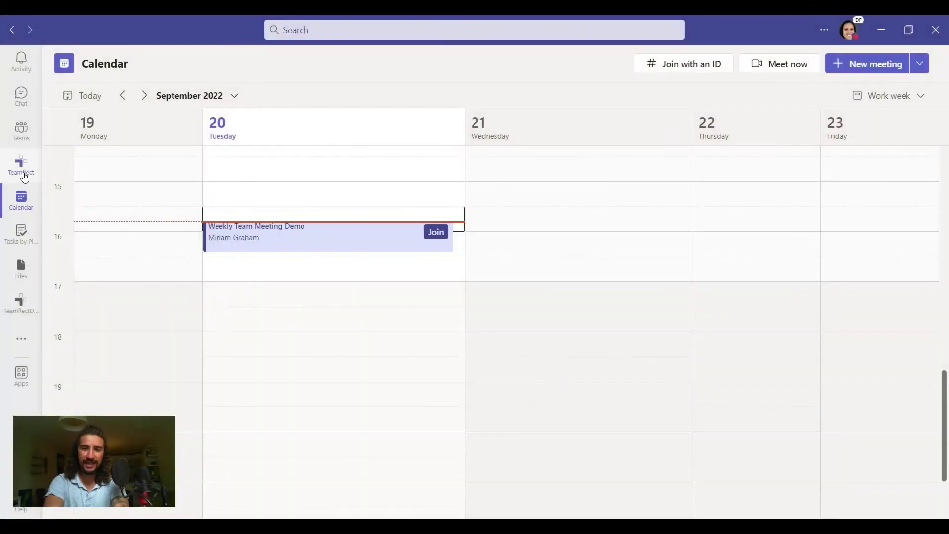
# Step: Open Teamflect's Meetings list and today's Weekly Team Meeting Demo page
pyautogui.click(21, 172)
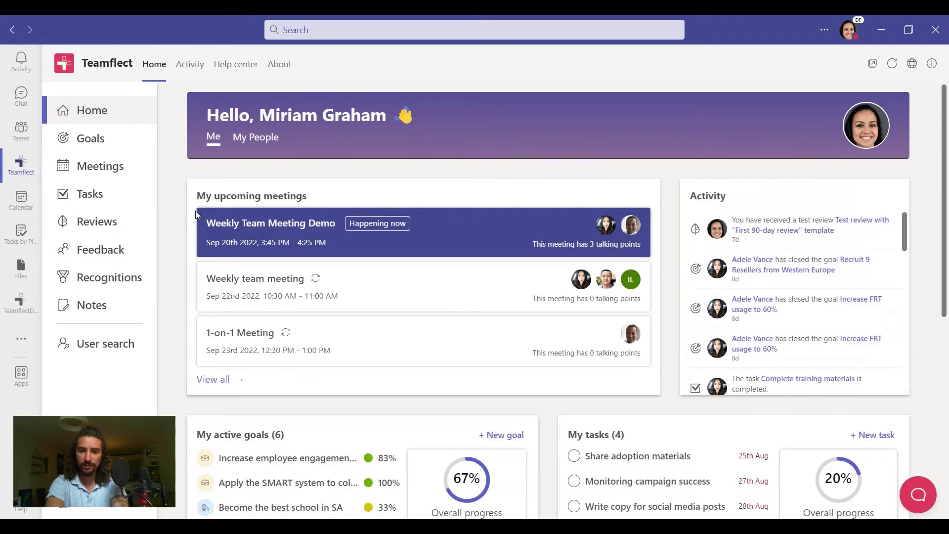
pyautogui.click(106, 167)
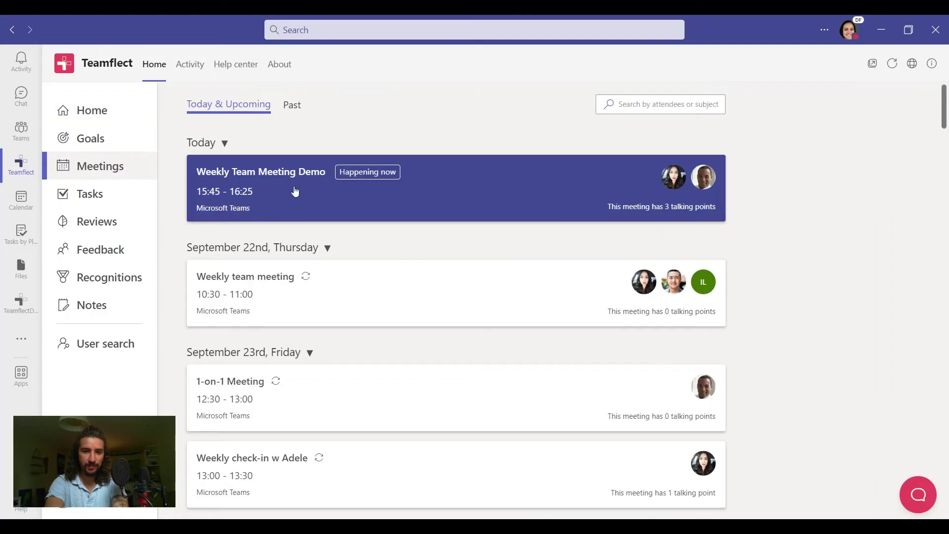
pyautogui.click(295, 192)
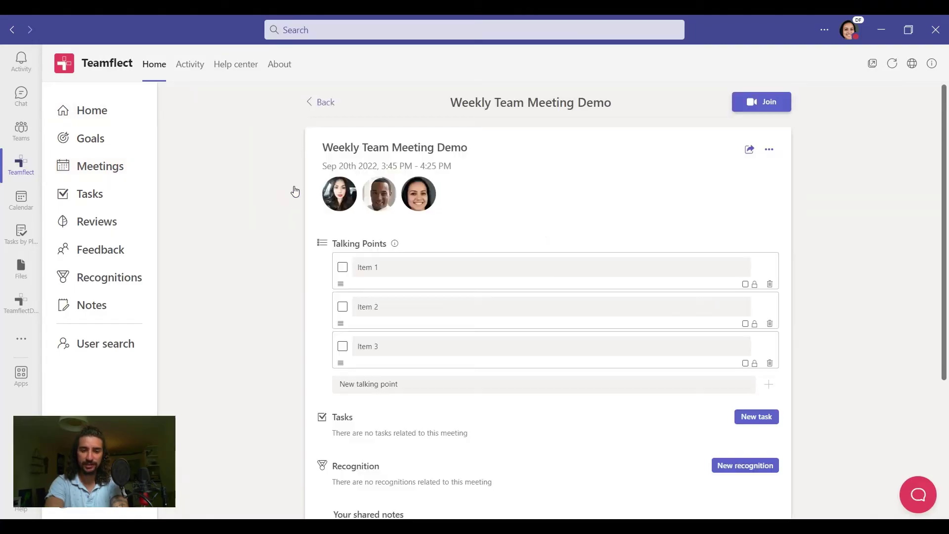
# Step: Add Item 4 as a new talking point
pyautogui.scroll(-2, 295, 191)
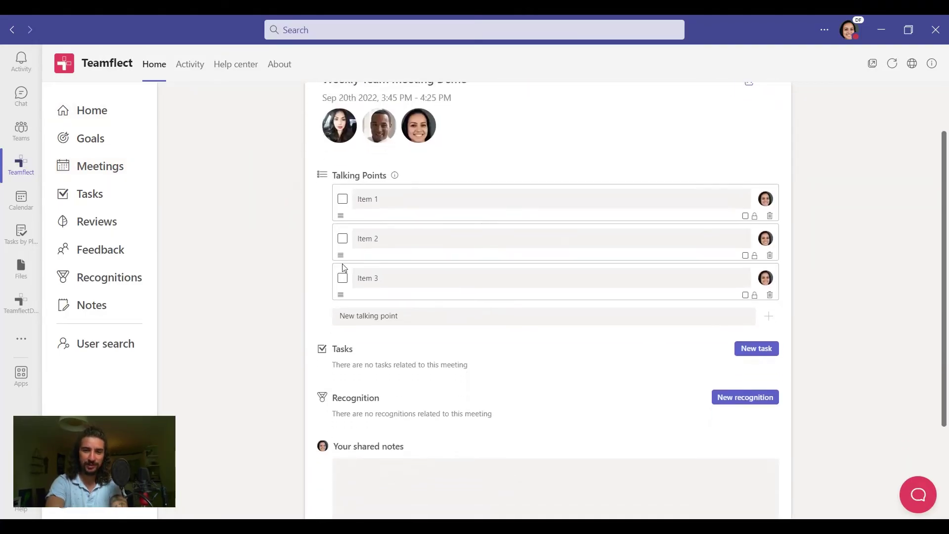
pyautogui.click(385, 316)
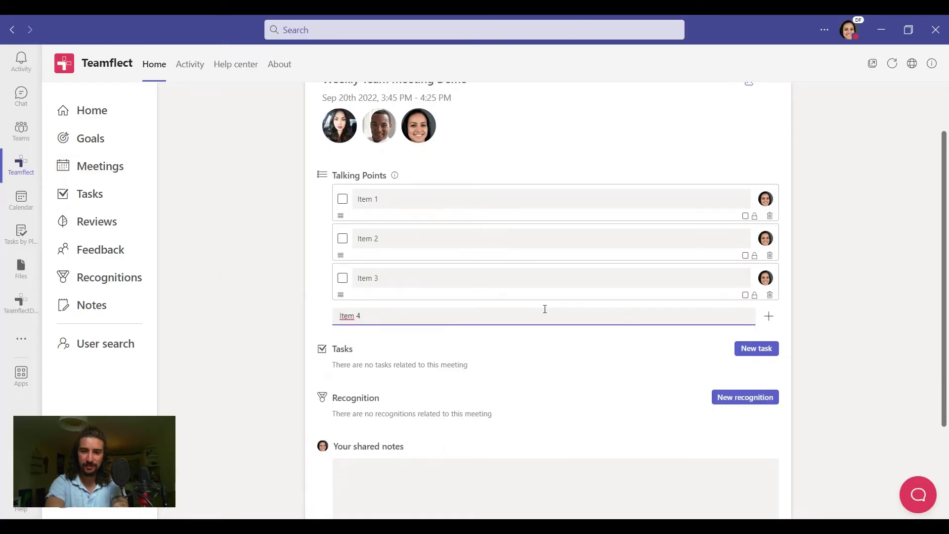
pyautogui.click(769, 319)
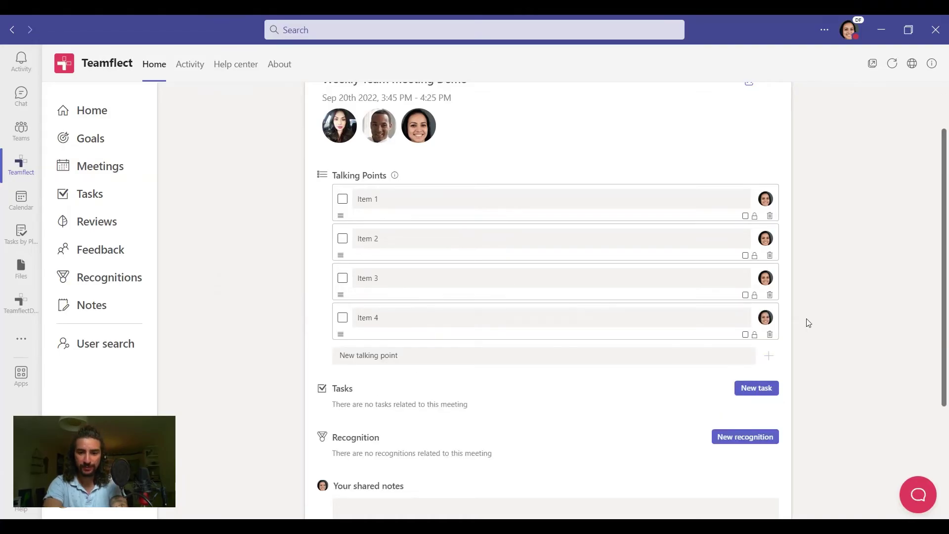
# Step: Write the Lorem ipsum dolor sit amet paragraph in Your private notes
pyautogui.scroll(-2, 807, 322)
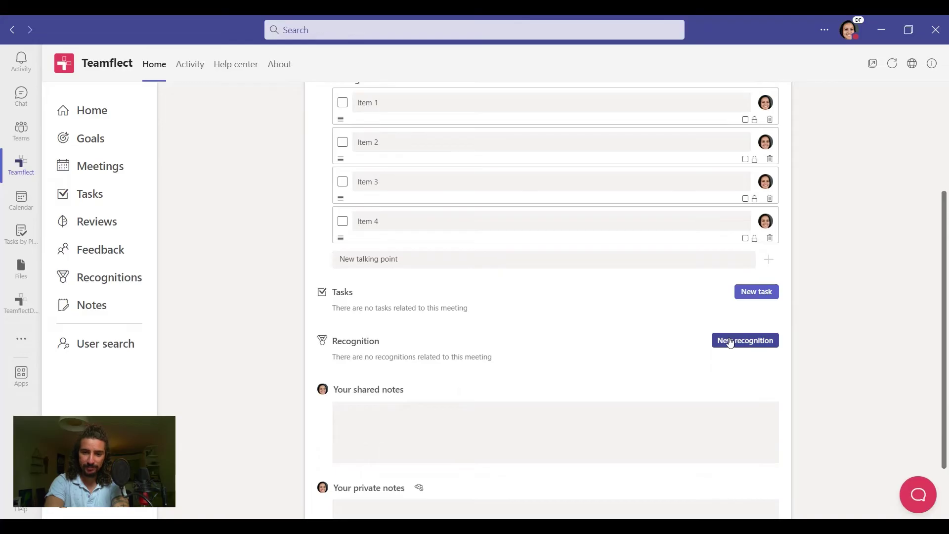
pyautogui.scroll(-2, 616, 367)
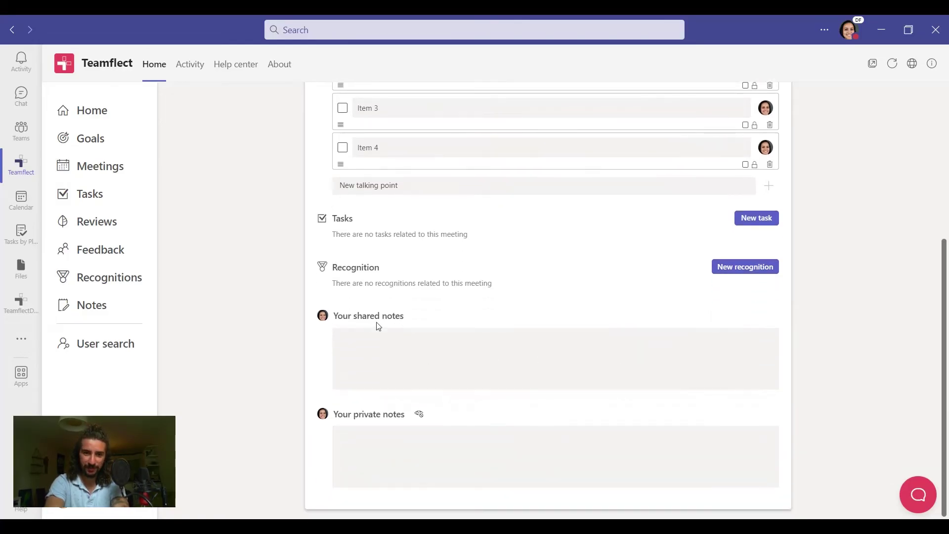
pyautogui.click(341, 438)
pyautogui.write('Lorem ipsum dolor sit amet, consectetur adipiscing elit, sed do eiusmod tempor incididunt ut labore et dolore magna aliqua. Ut enim ad minim veniam, quis nostrud exercitation ullamco laboris nisi ut aliquip ex ea commodo consequat.')
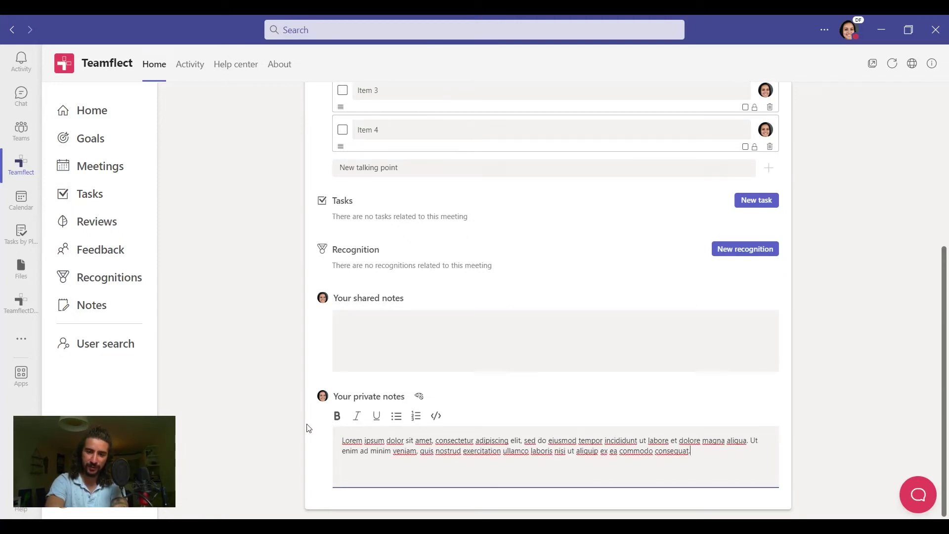
pyautogui.scroll(4, 309, 428)
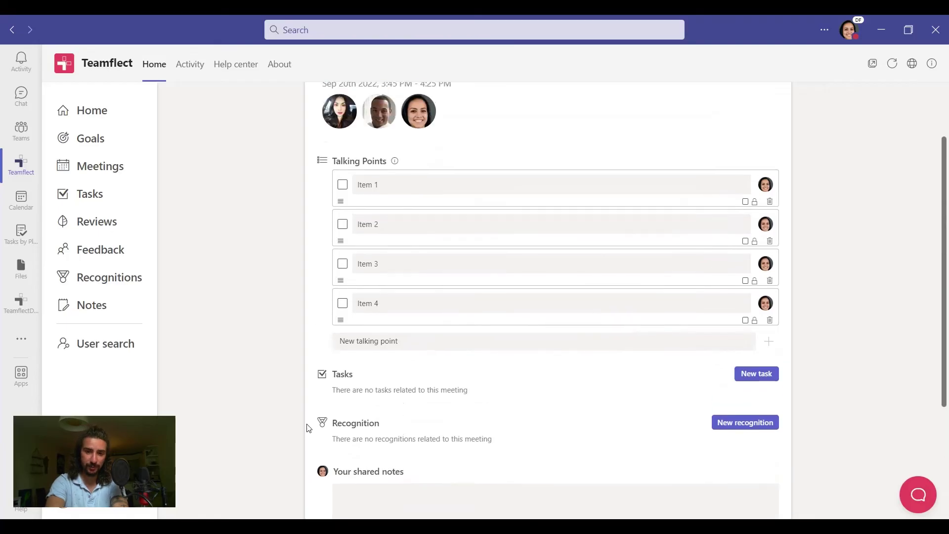
pyautogui.scroll(2, 308, 428)
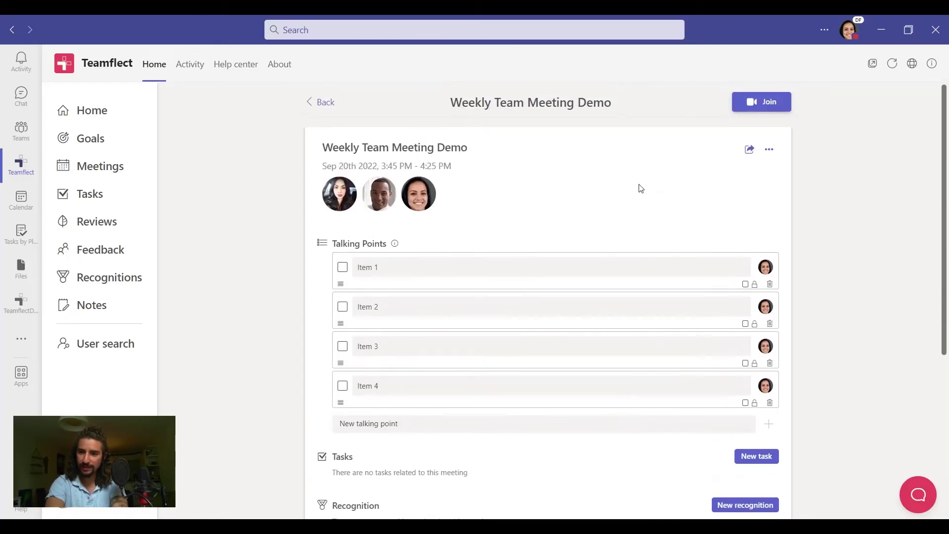
# Step: Join the Weekly Team Meeting Demo call with computer audio in a maximized window
pyautogui.click(768, 111)
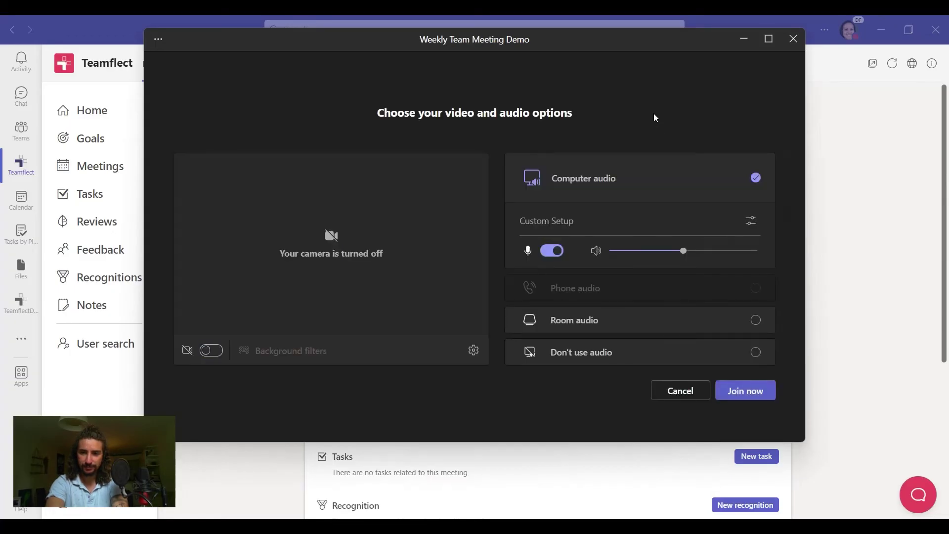
pyautogui.click(724, 394)
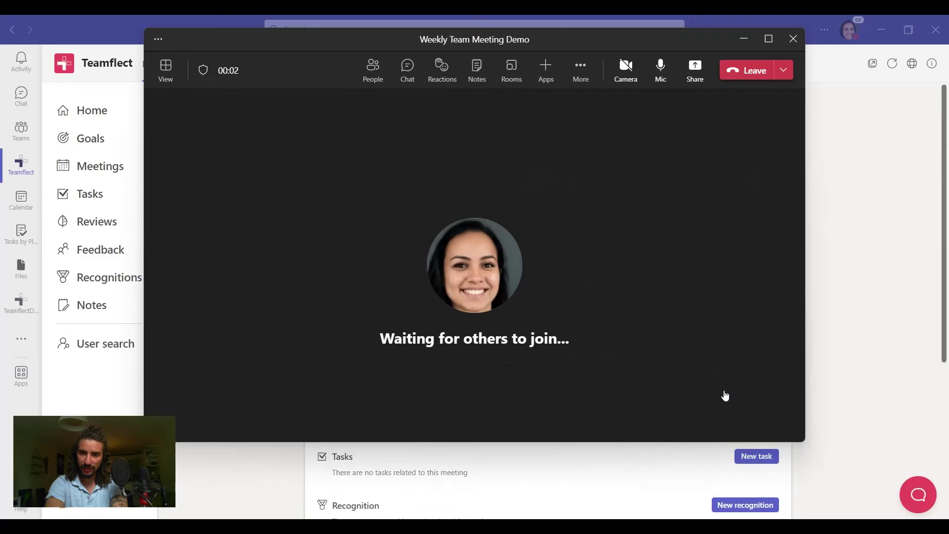
pyautogui.click(767, 38)
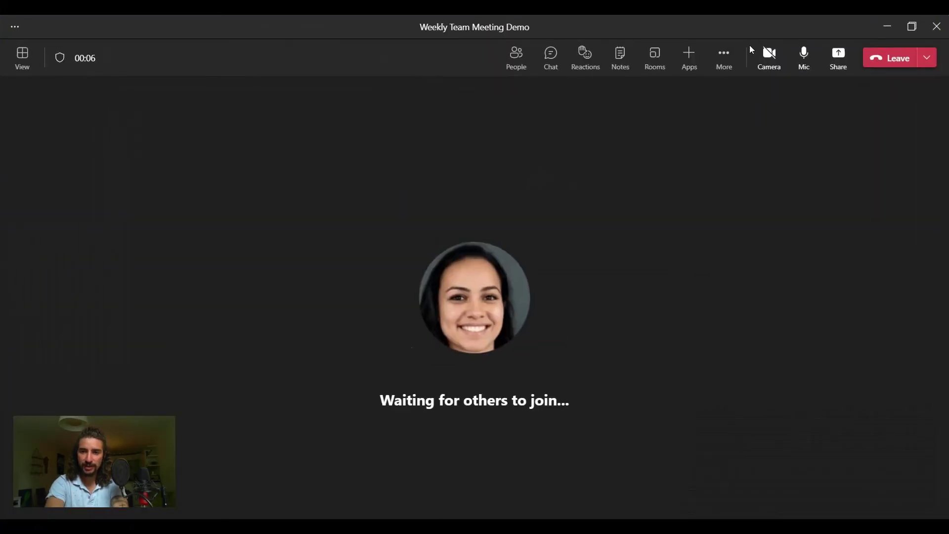
# Step: Add Teamflect to the meeting and save it
pyautogui.click(692, 69)
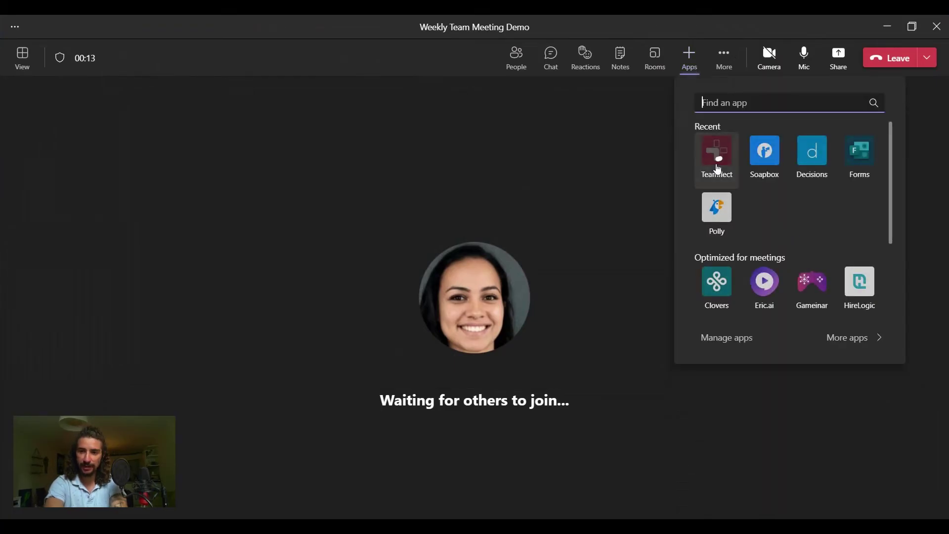
pyautogui.click(717, 153)
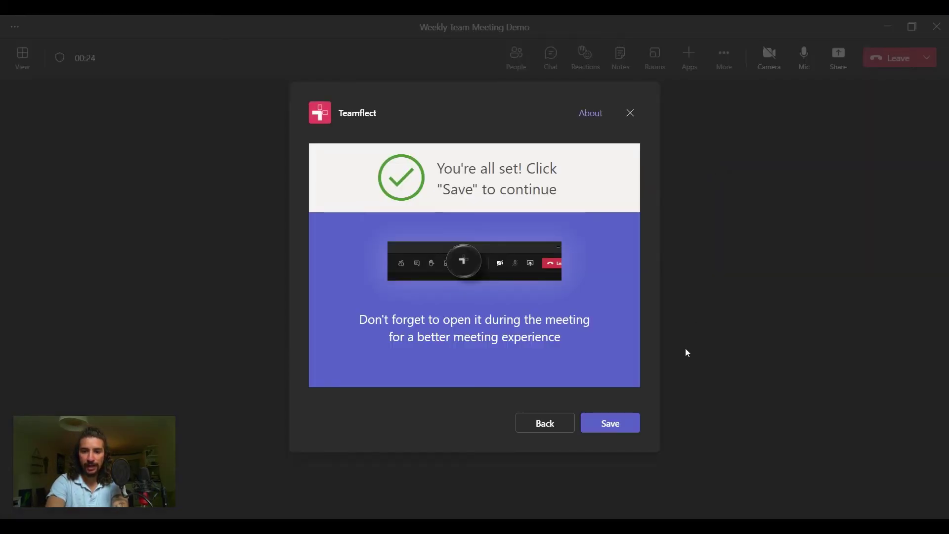
pyautogui.click(630, 431)
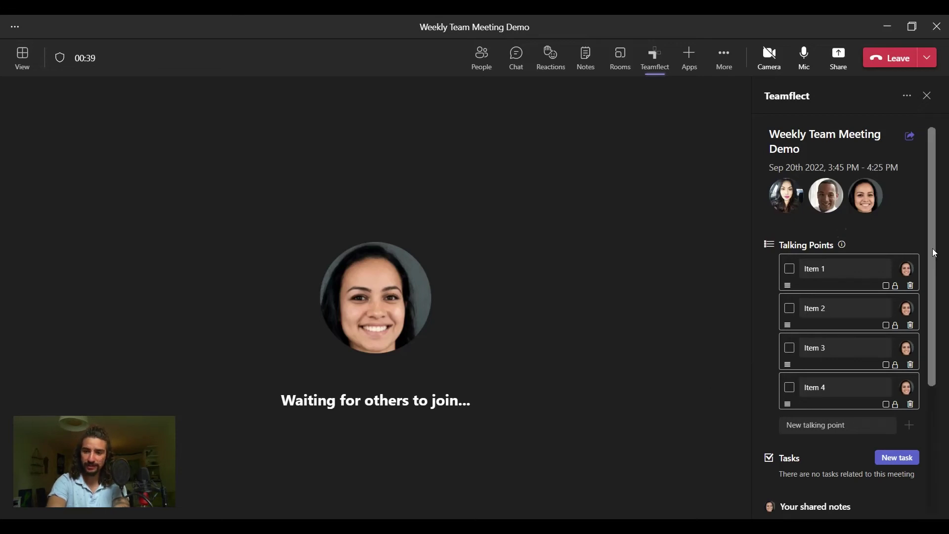
pyautogui.moveTo(934, 253)
pyautogui.mouseDown()
pyautogui.moveTo(945, 394)
pyautogui.moveTo(926, 243)
pyautogui.mouseUp()
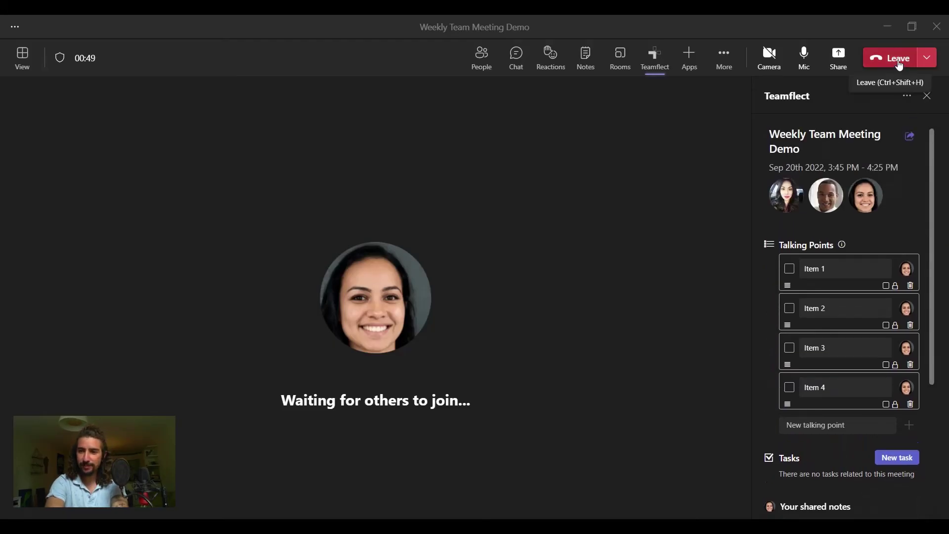
# Step: Leave the call, return to the meetings list and show past meetings from September 16th
pyautogui.click(899, 65)
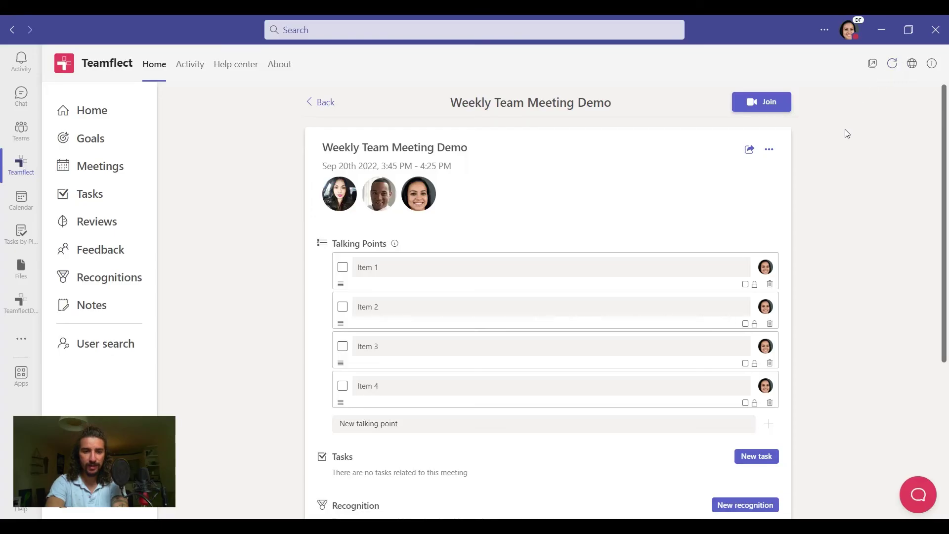
pyautogui.click(327, 103)
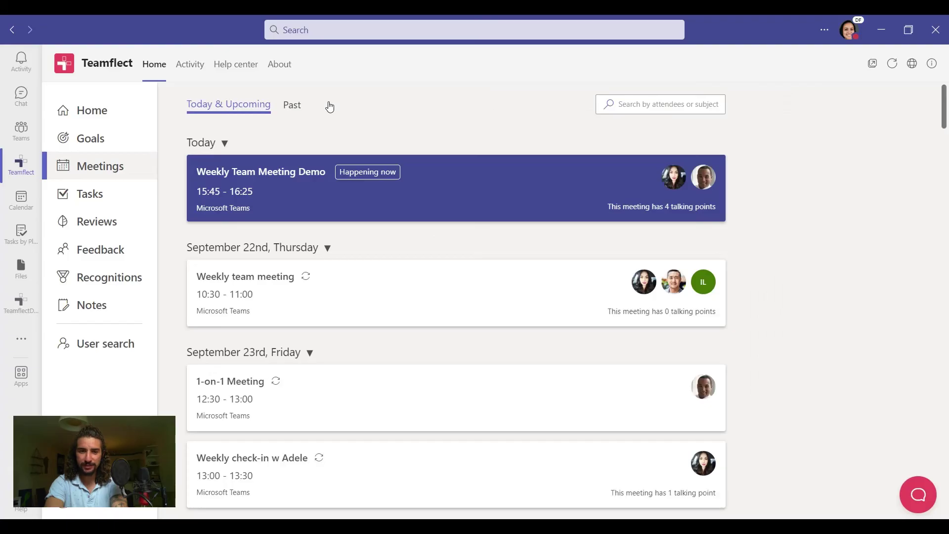
pyautogui.click(297, 113)
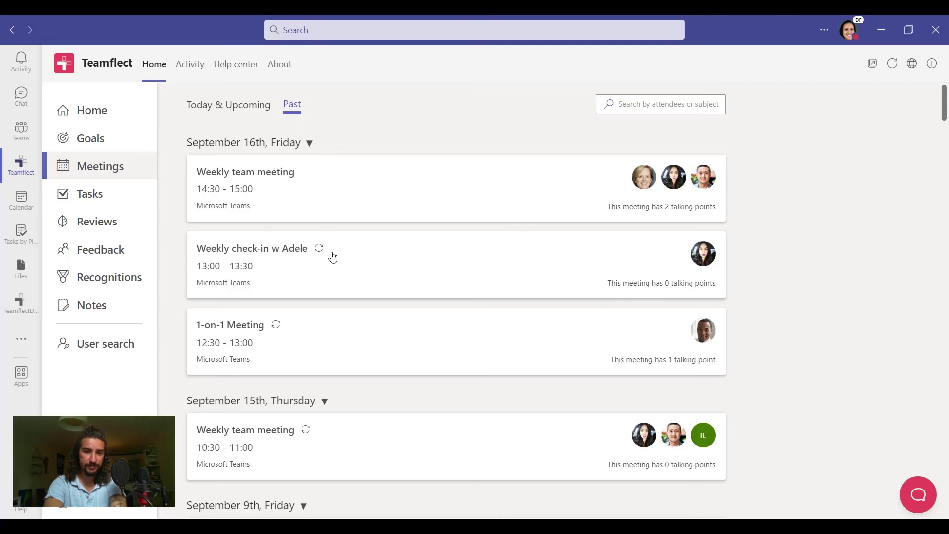
# Step: Open the Sep 16th 2022 1-on-1 meeting, review its 'test' talking point and check its options menu
pyautogui.click(339, 333)
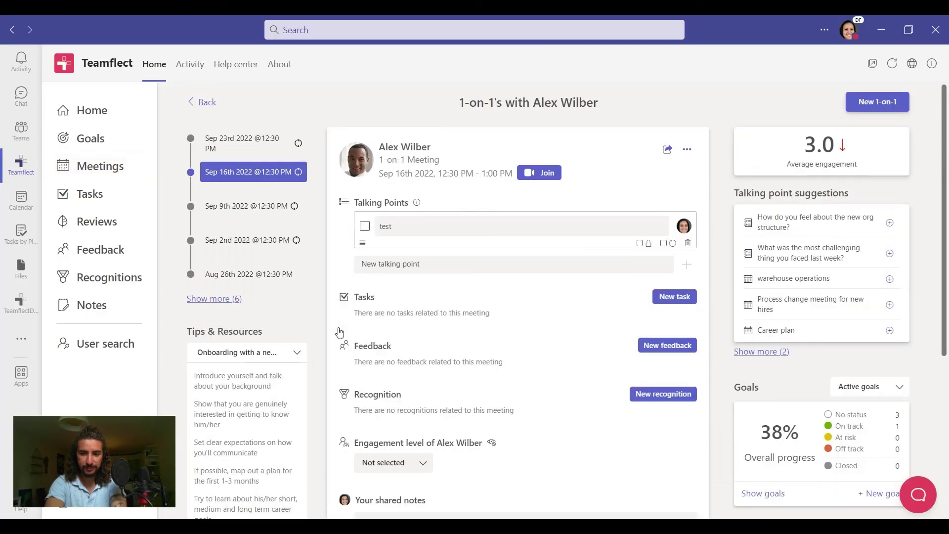
pyautogui.scroll(-5, 340, 333)
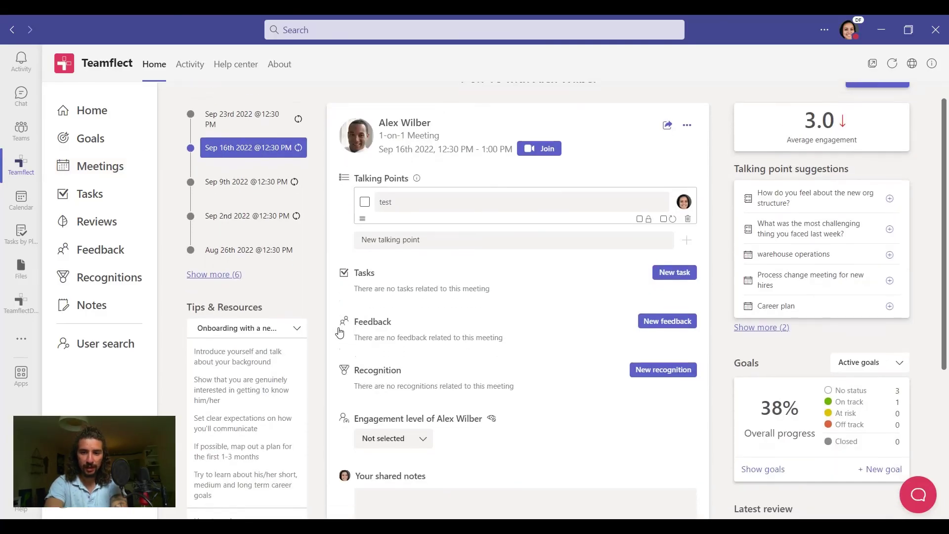
pyautogui.scroll(4, 340, 333)
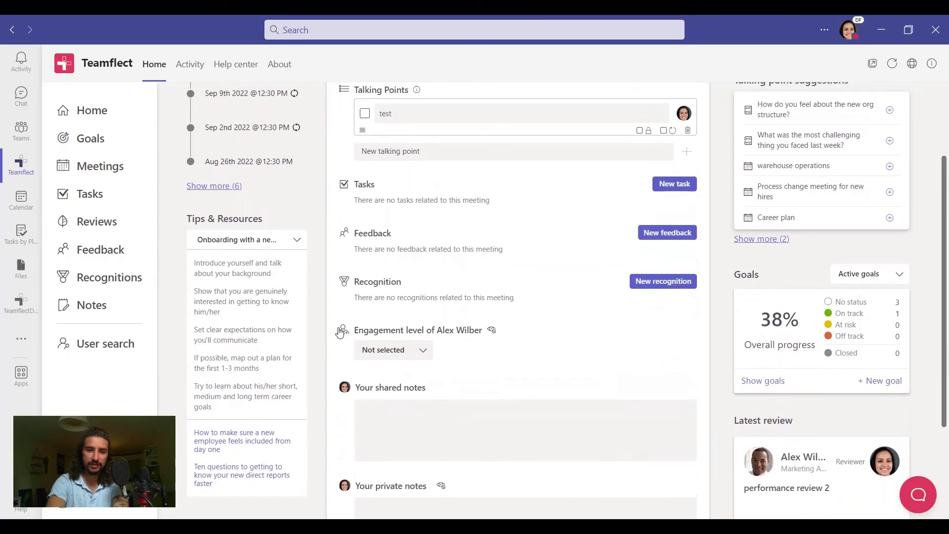
pyautogui.scroll(1, 339, 333)
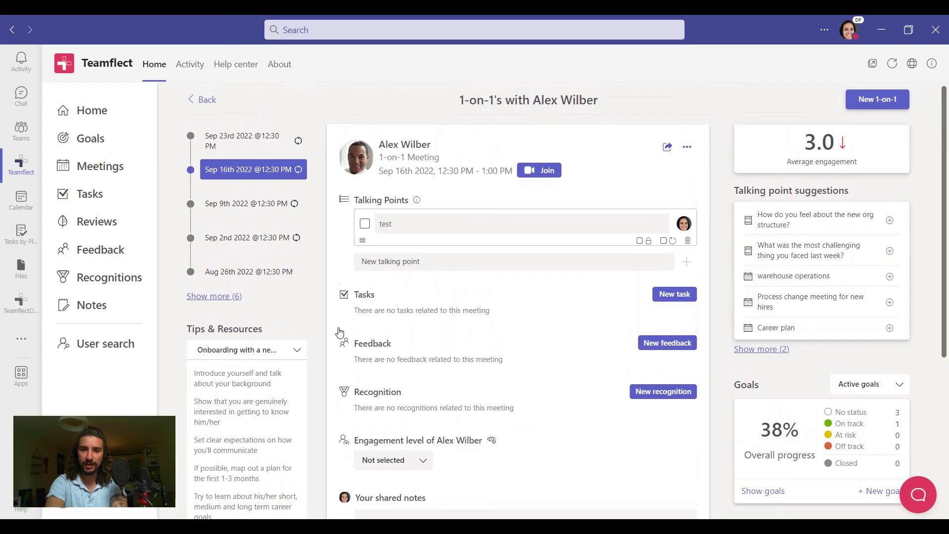
pyautogui.click(688, 148)
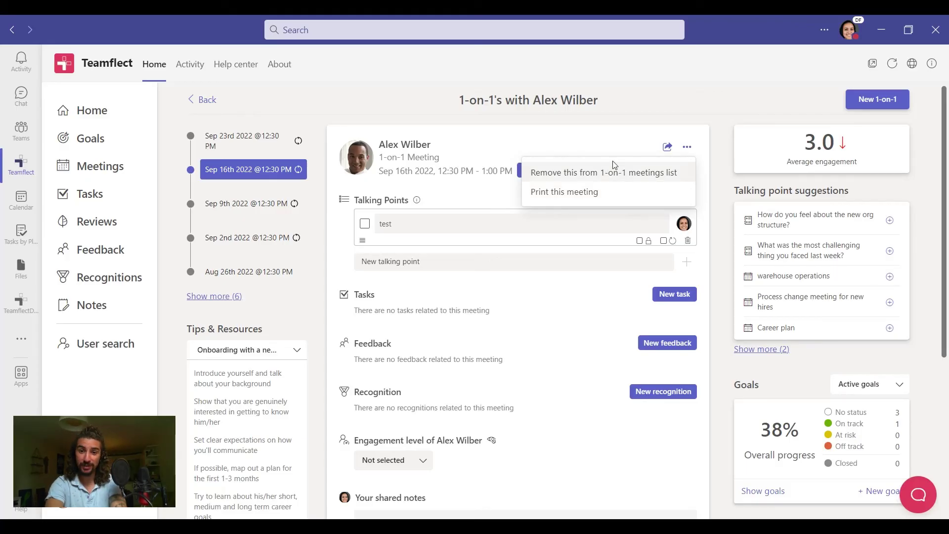
pyautogui.click(615, 109)
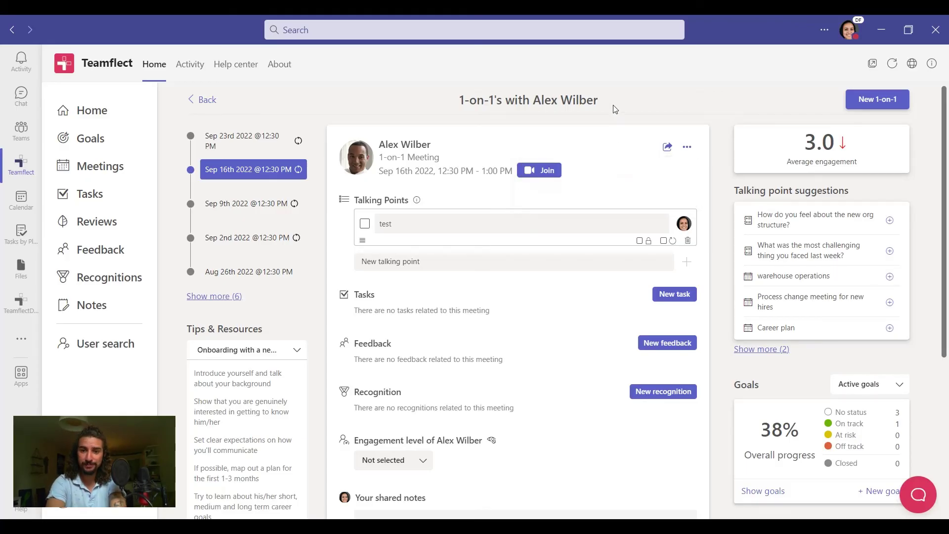